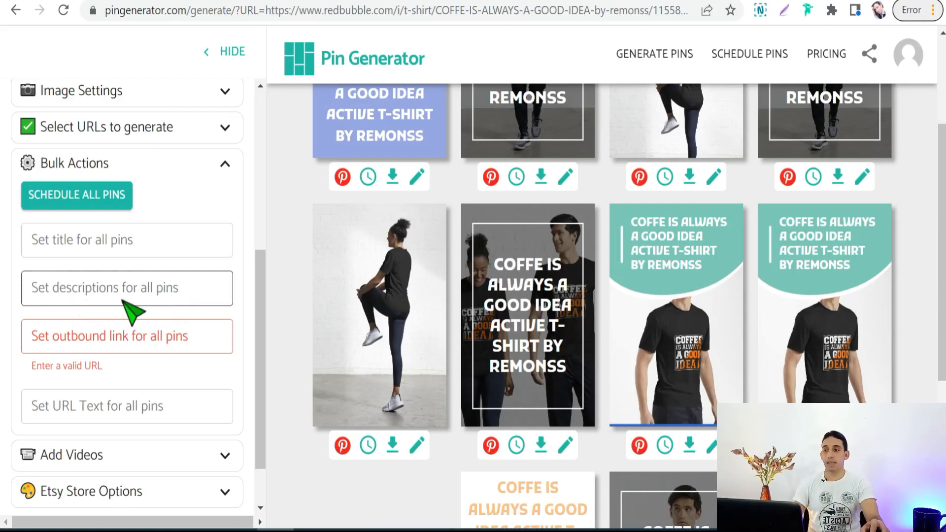
Step: Close the bulk actions and search the stock videos to add for "fitness"
click(97, 337)
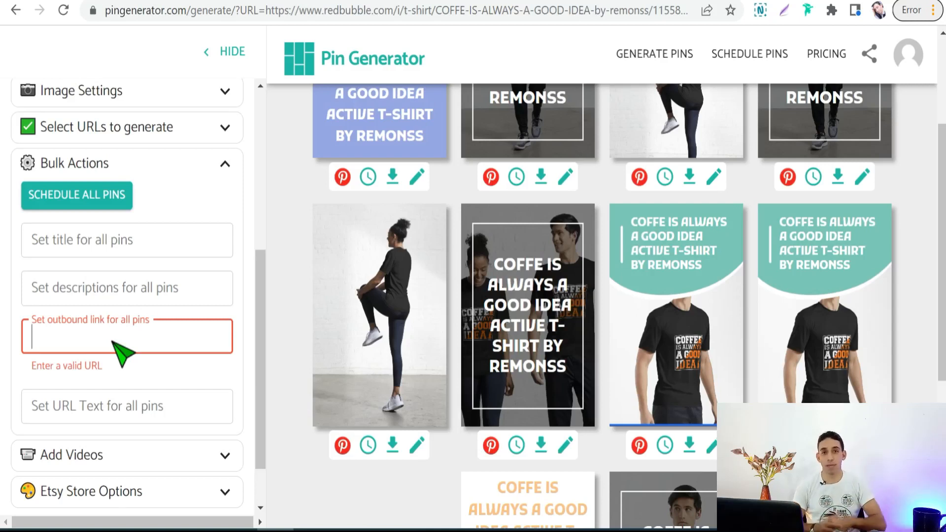
click(224, 165)
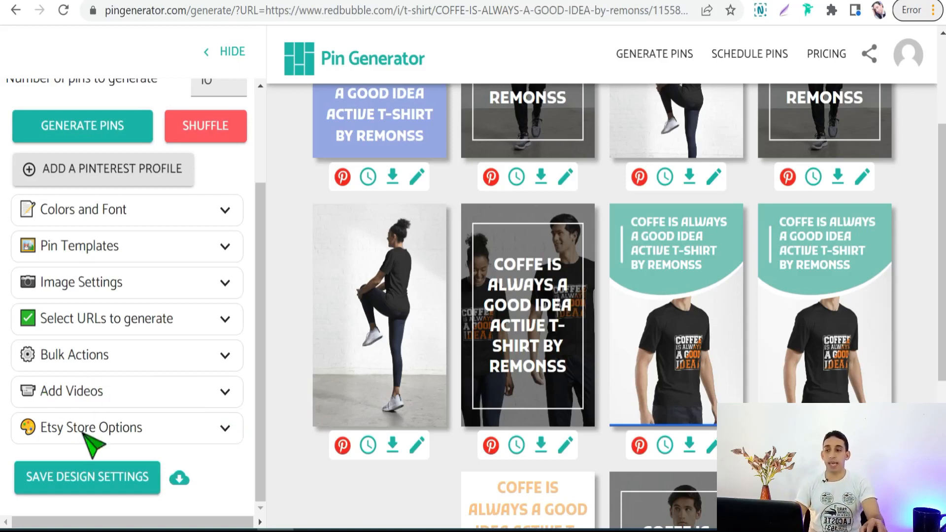
click(228, 399)
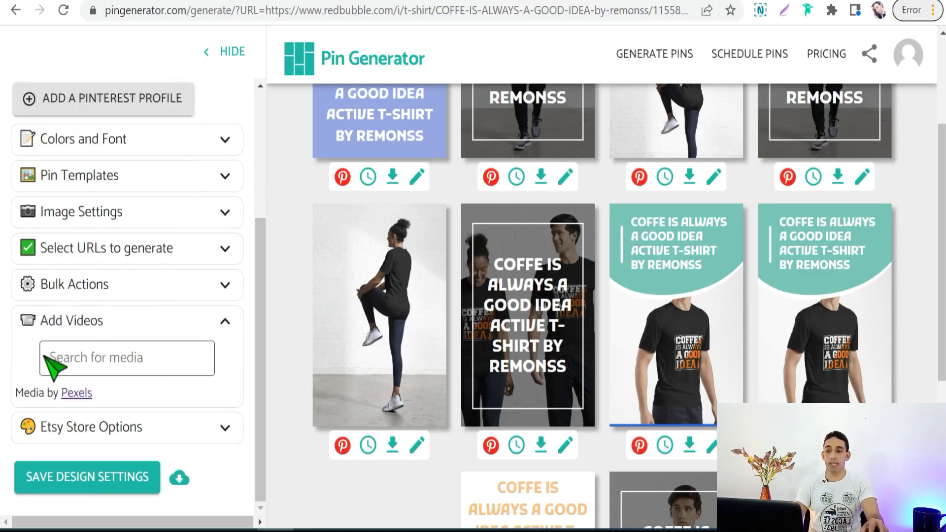
click(127, 362)
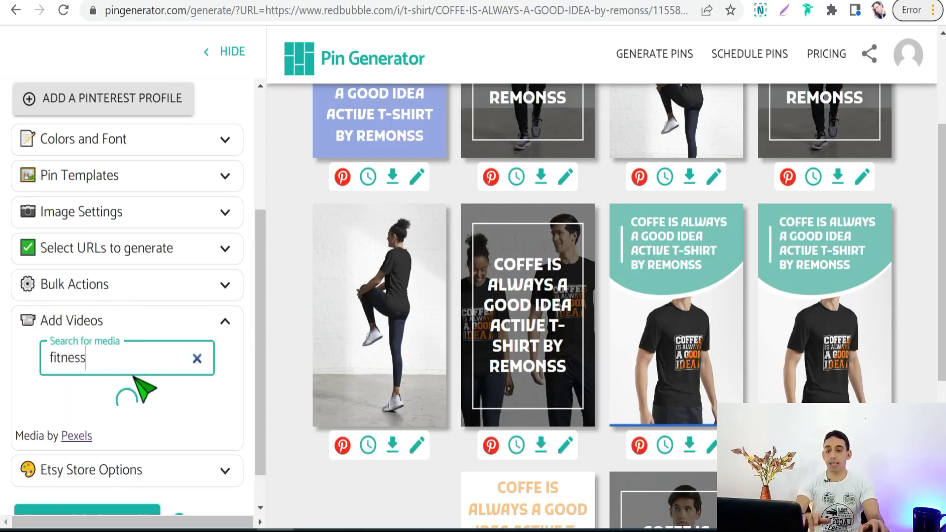
scroll(128, 409, down, 3)
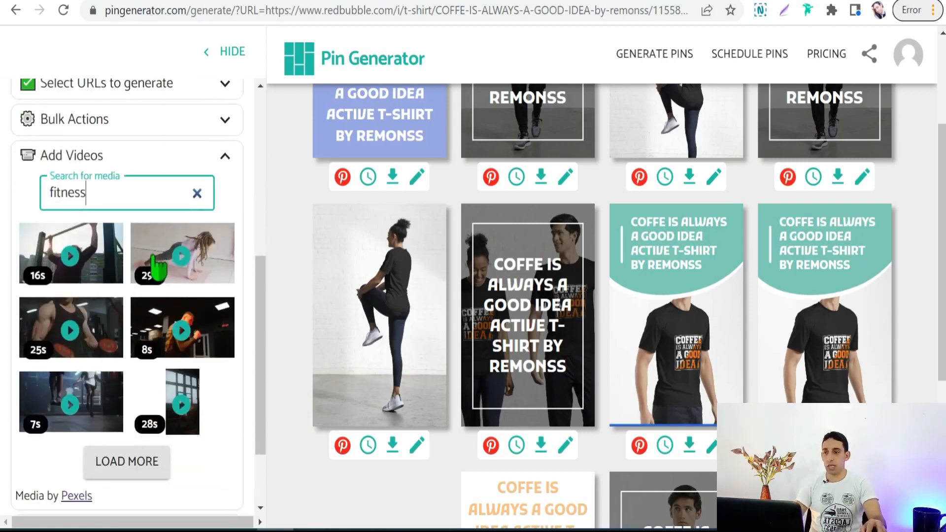
Step: Apply the 29-second floor-exercise video to the framed-text pin and the 25-second dumbbell video to the teal pin beside it, then collapse the video options
drag(152, 254, 498, 323)
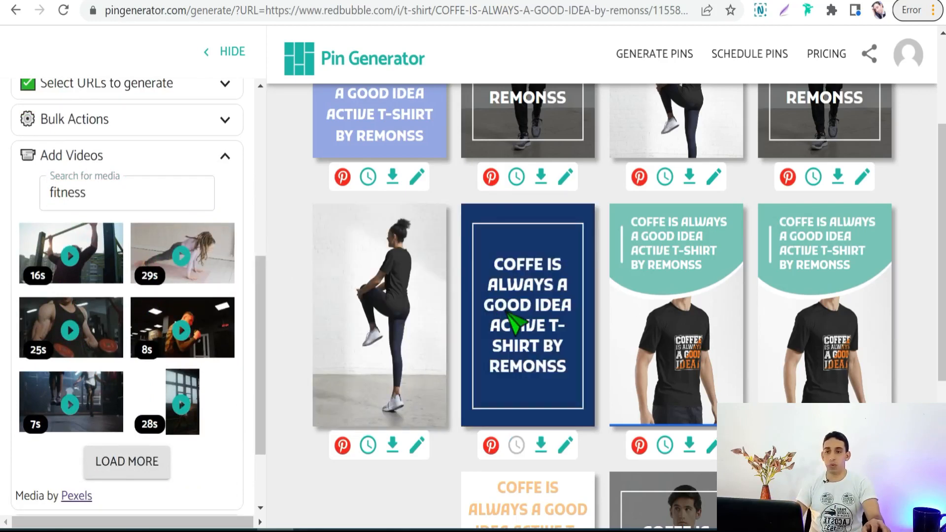
drag(164, 249, 506, 271)
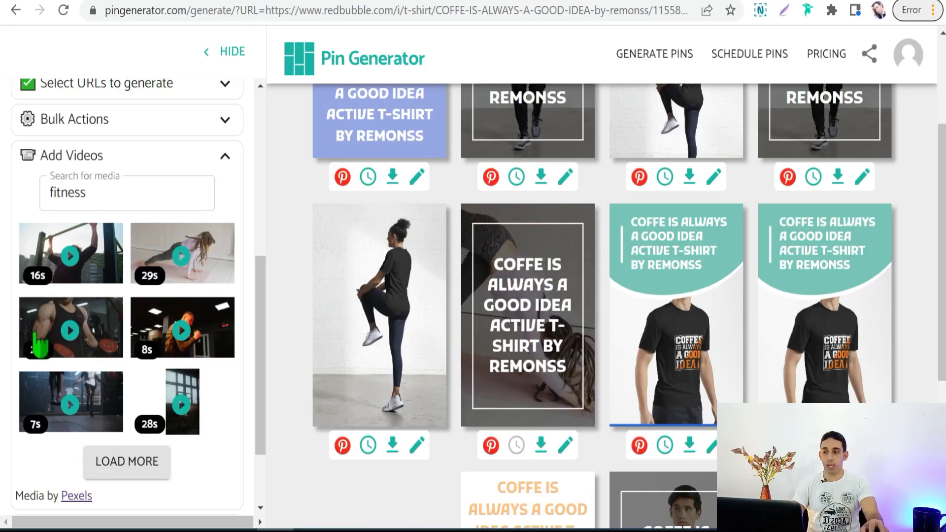
drag(42, 339, 653, 315)
scroll(667, 300, down, 2)
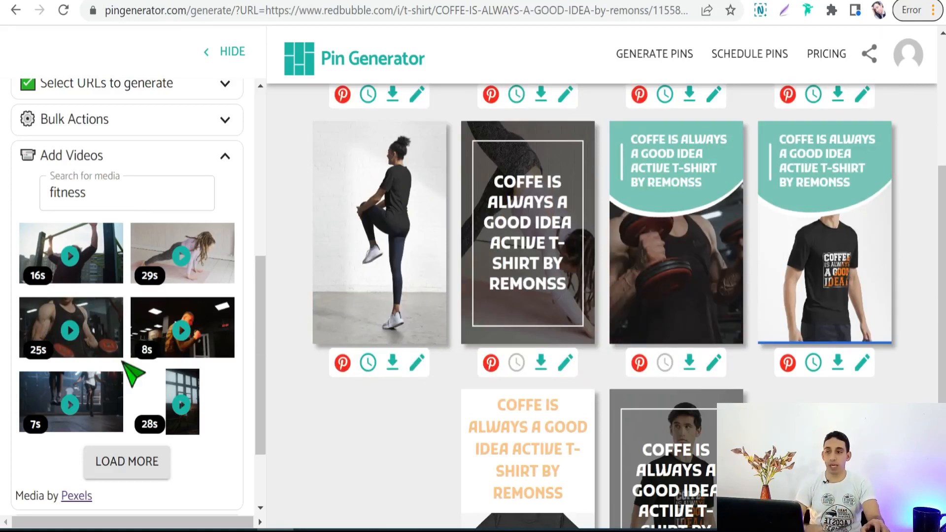
scroll(117, 460, down, 2)
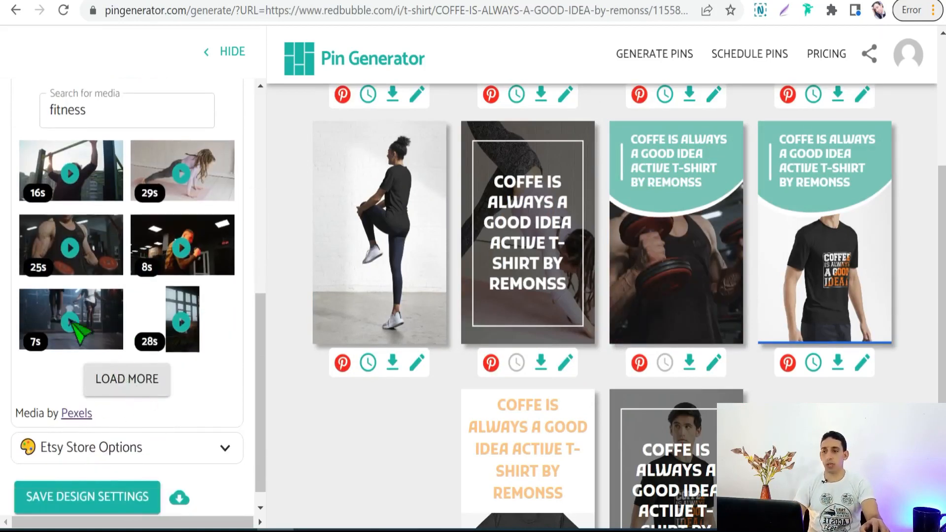
scroll(227, 190, up, 2)
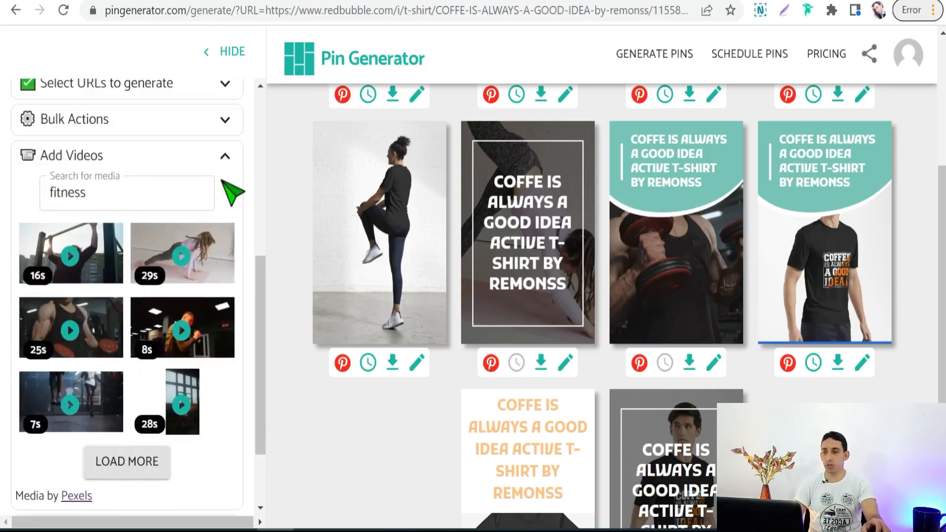
click(224, 157)
scroll(512, 317, up, 3)
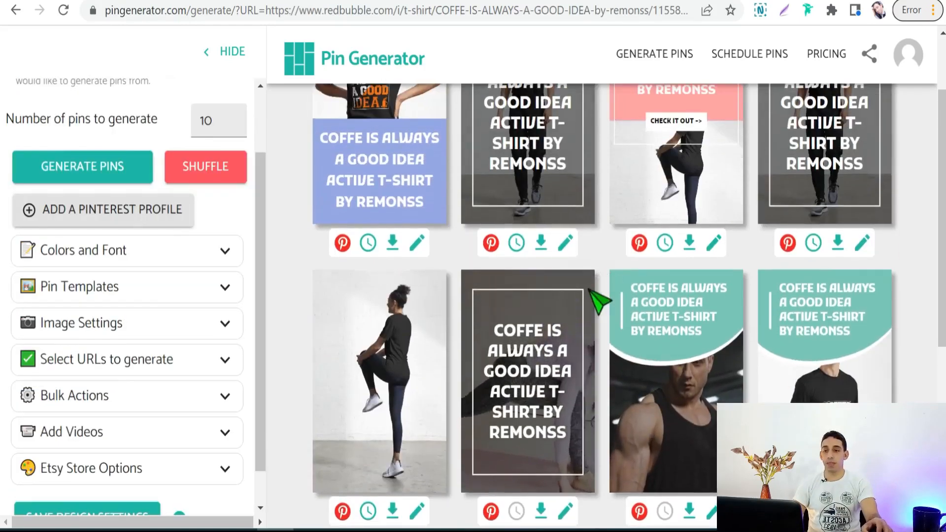
Step: Open the teal pin with the dumbbell video for editing and remove "A GOOD IDEA" from its title
scroll(598, 299, down, 2)
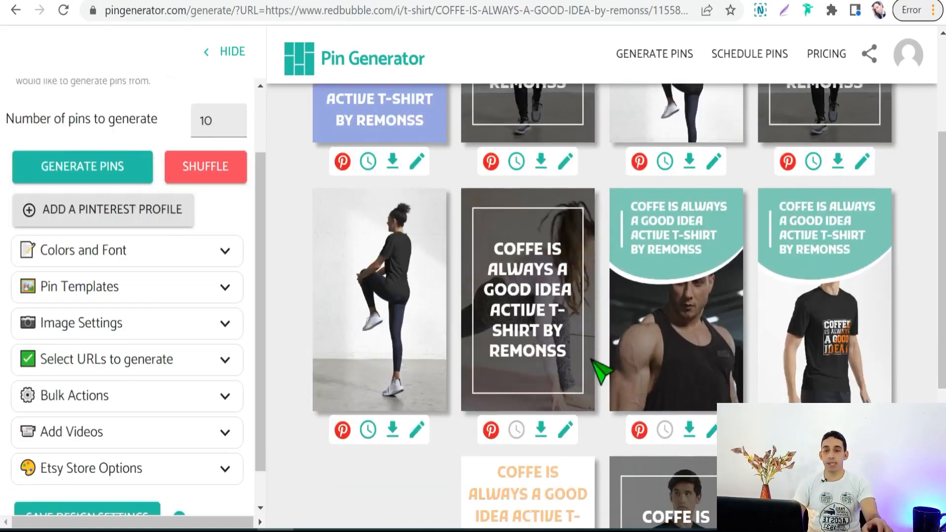
click(712, 431)
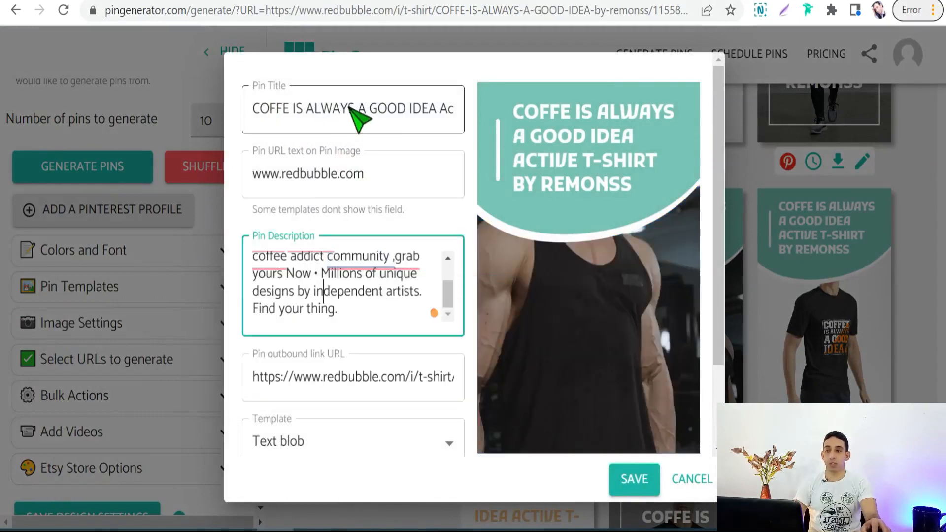
click(367, 109)
triple_click(426, 111)
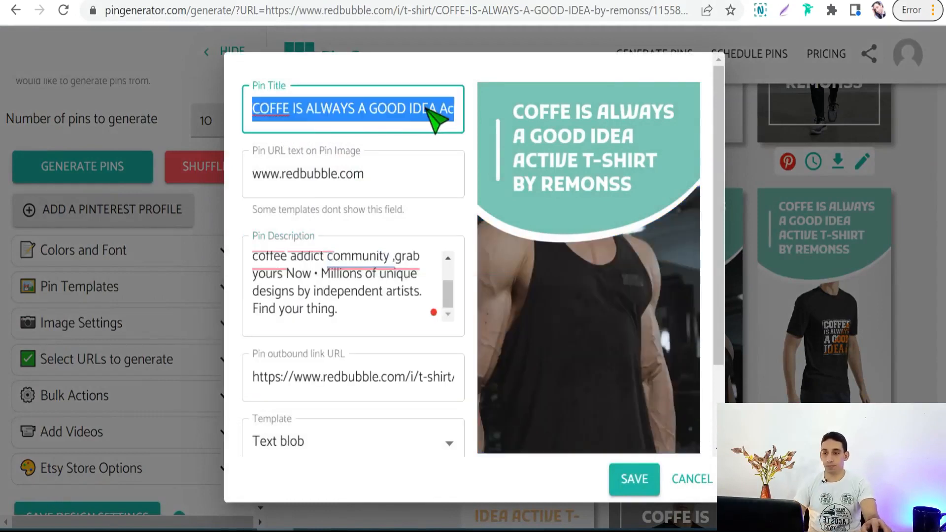
click(425, 110)
double_click(427, 111)
key(BackSpace)
key(BackSpace)
key(BackSpace)
key(BackSpace)
key(BackSpace)
key(BackSpace)
key(BackSpace)
key(BackSpace)
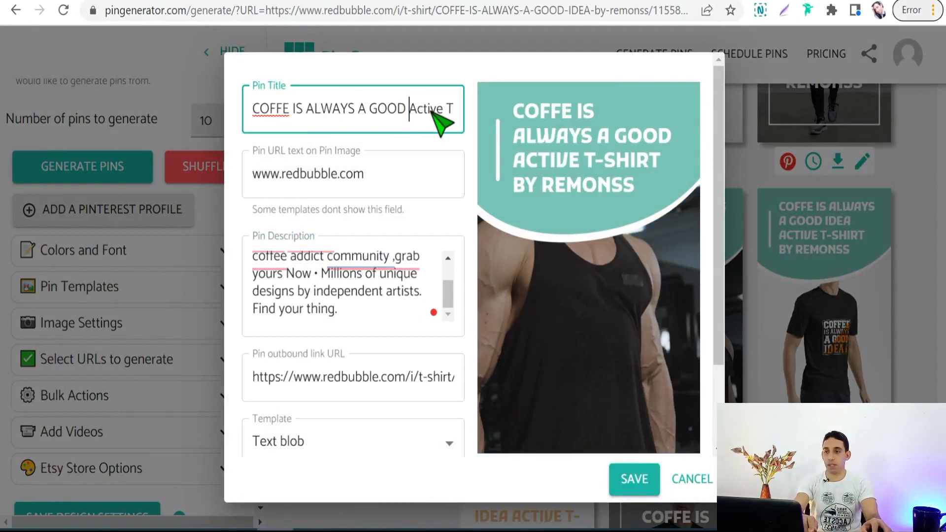
key(BackSpace)
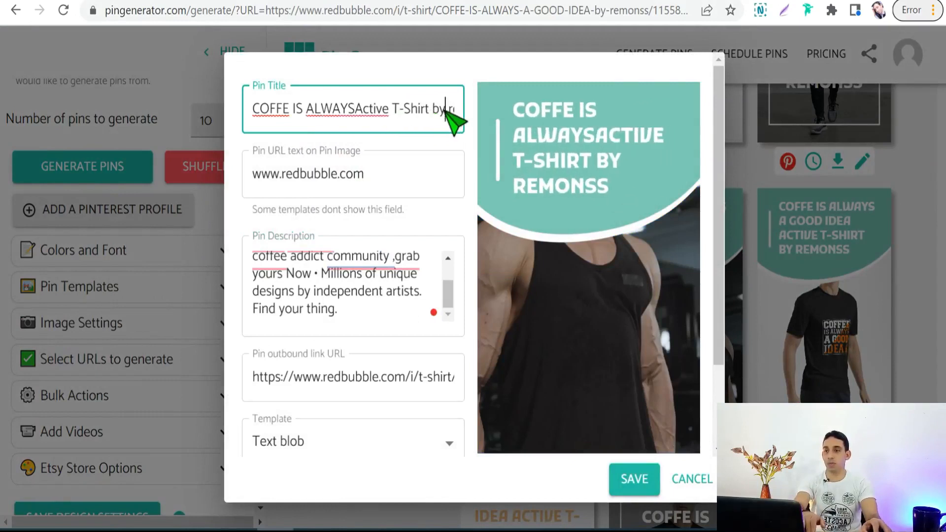
Step: Remove the artist credit from the pin title and separate the remaining words so it reads "COFFE IS ALWAYS Active T-Shirt"
double_click(451, 110)
key(BackSpace)
key(BackSpace)
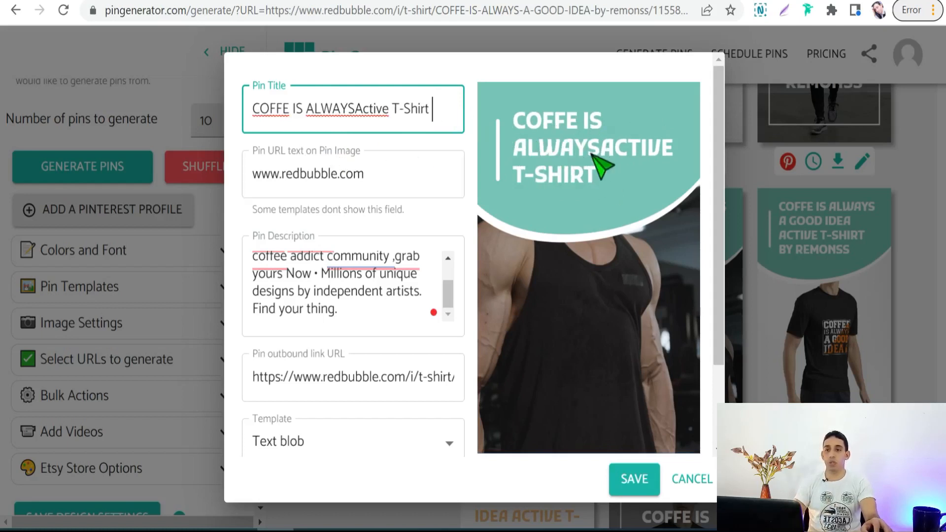
click(356, 111)
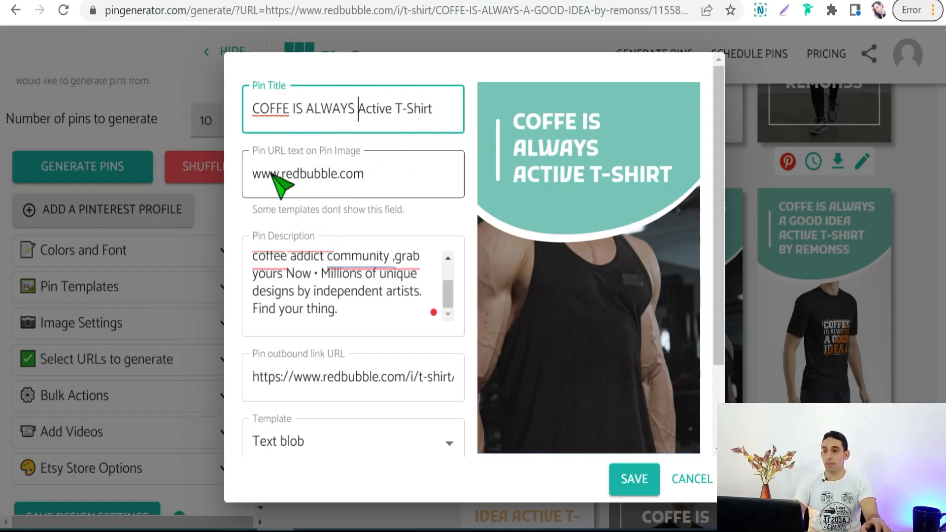
Step: Review the remaining pin details and images, save the edited pin, and download it as a video
scroll(310, 281, down, 2)
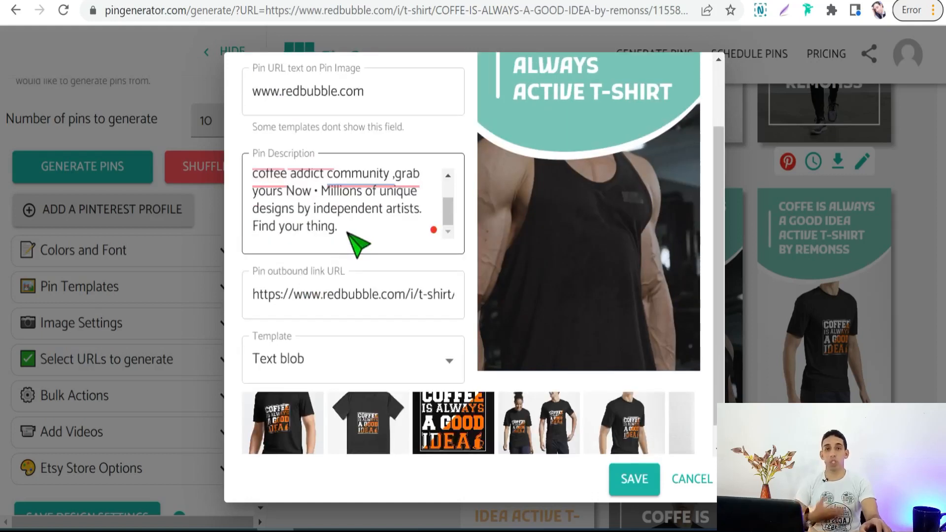
scroll(350, 246, down, 1)
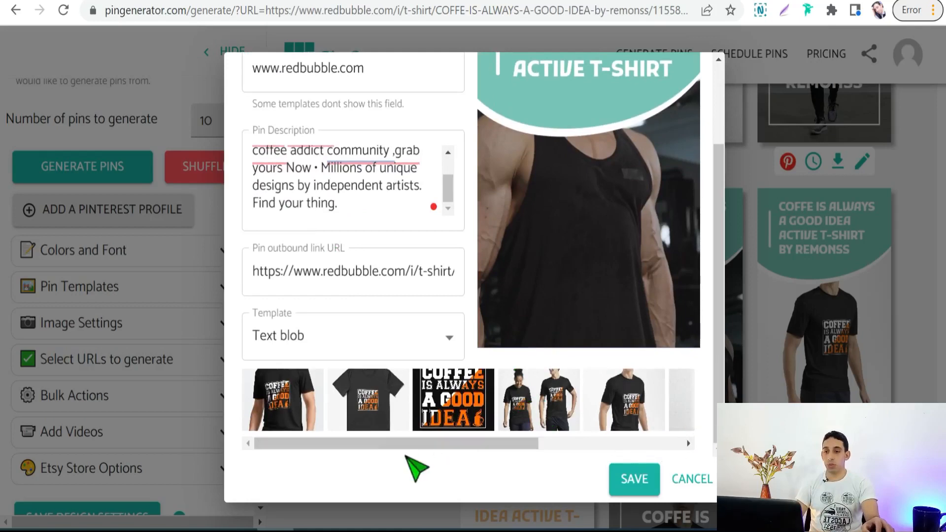
drag(407, 448, 467, 448)
click(625, 476)
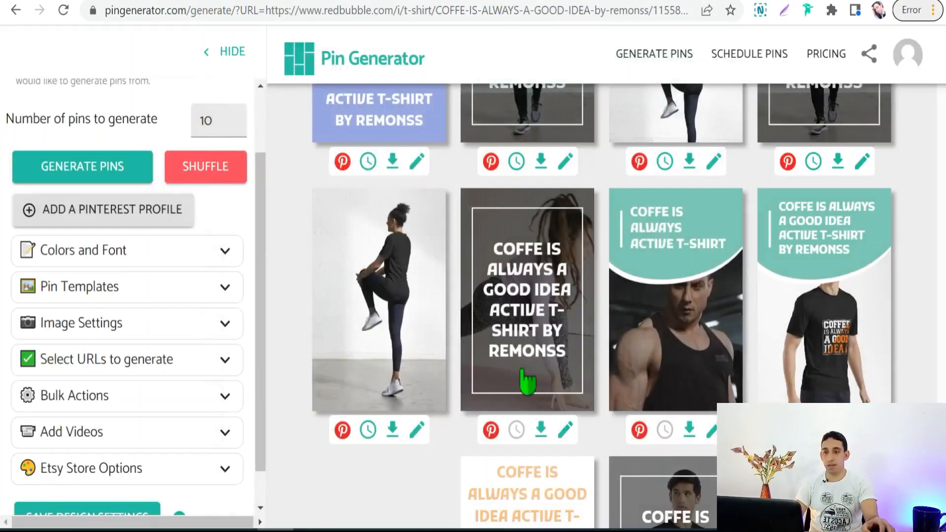
click(689, 431)
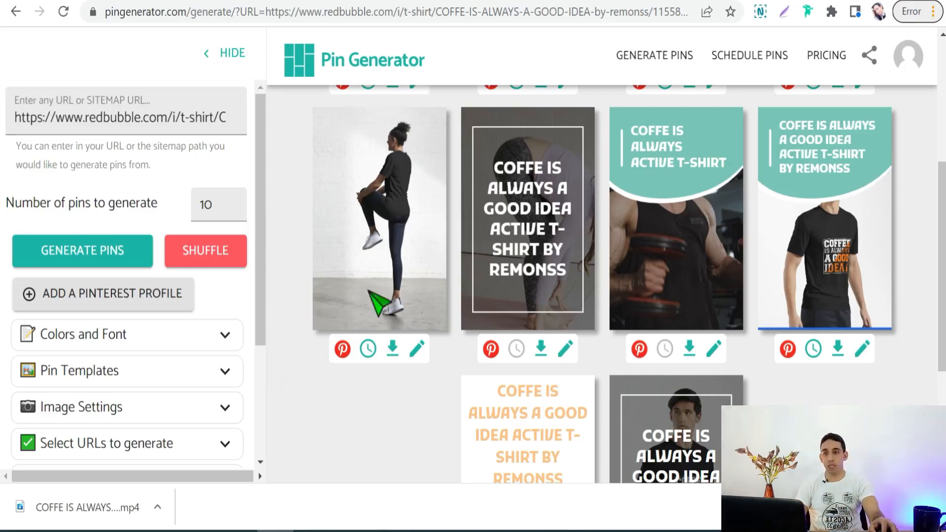
Step: Switch to Tailwind Create and upload the basic T-shirt mockup photo of the woman with sunglasses
click(344, 1)
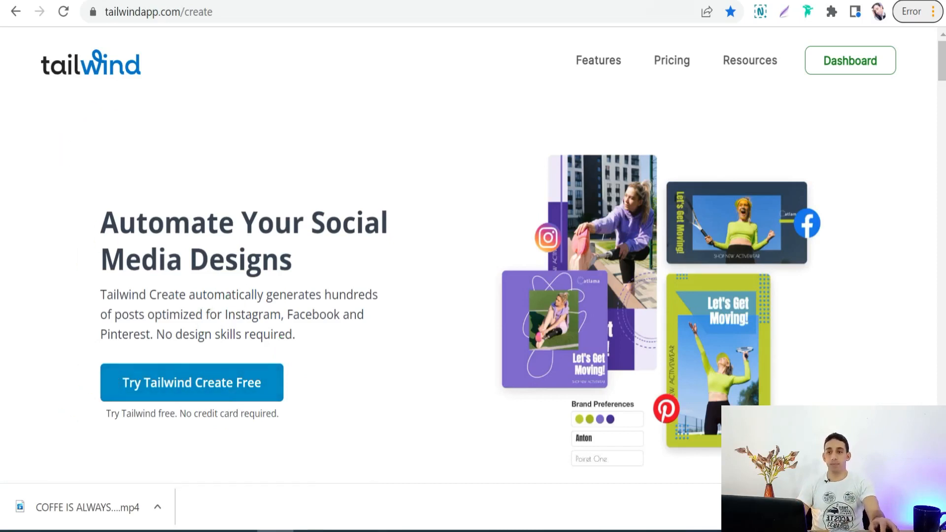
key(ctrl+Tab)
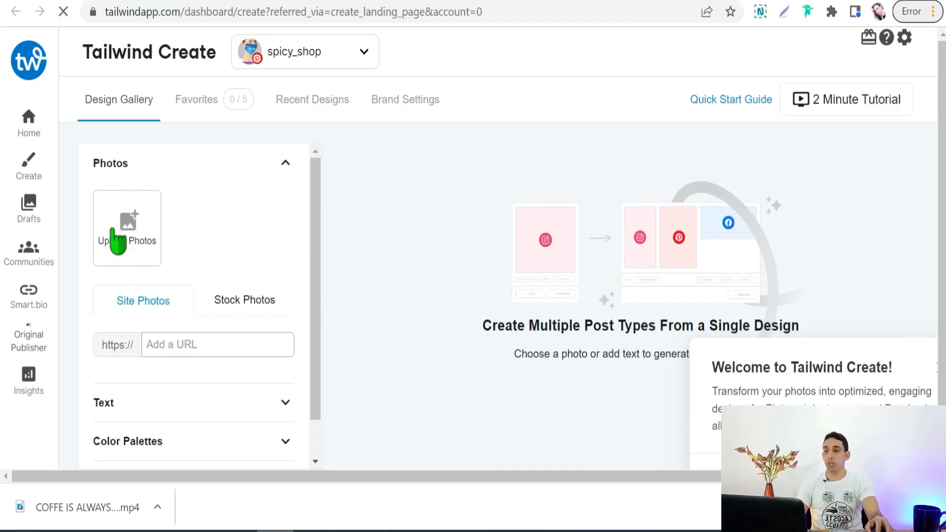
click(130, 232)
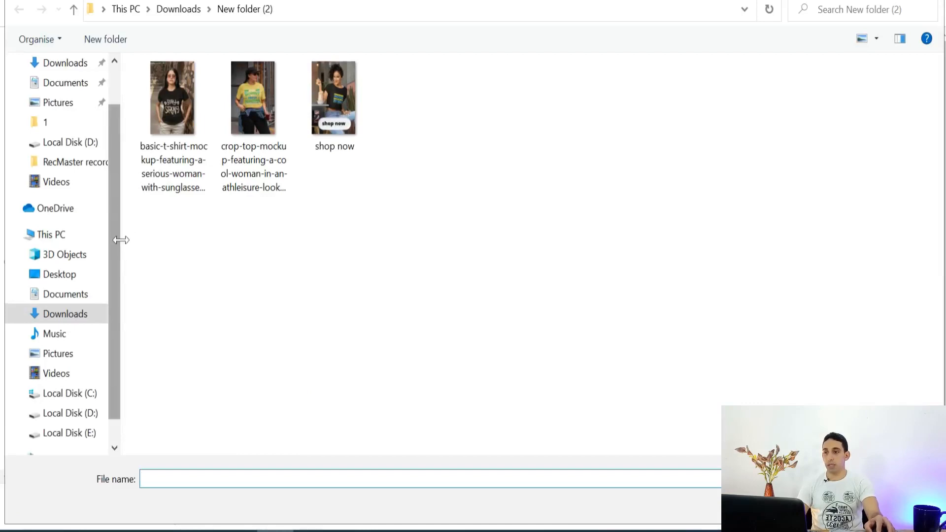
click(176, 101)
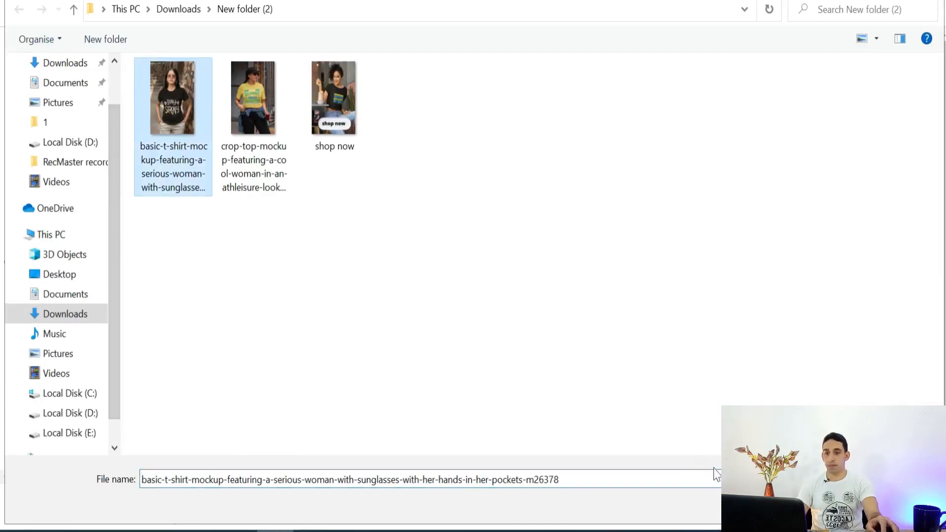
click(815, 503)
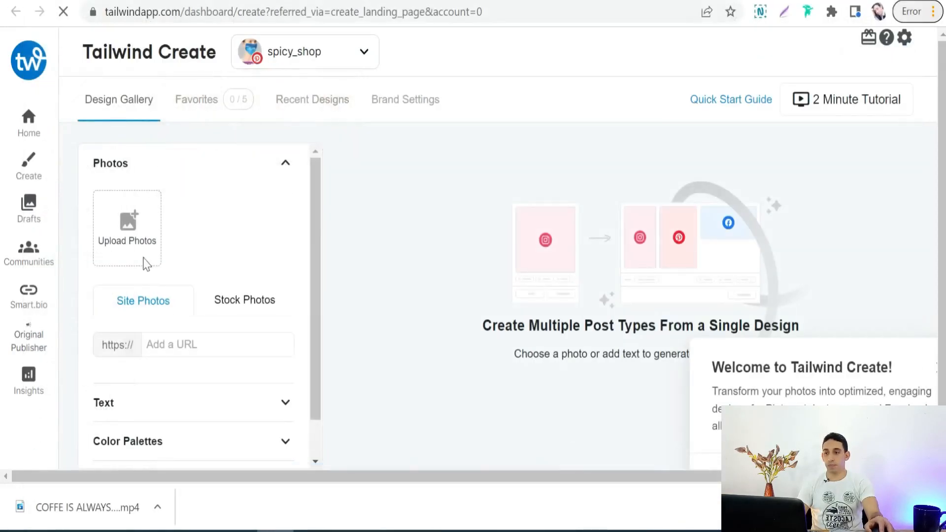
Step: Look through the pin designs generated from the uploaded T-shirt photo in the design gallery
scroll(447, 349, down, 5)
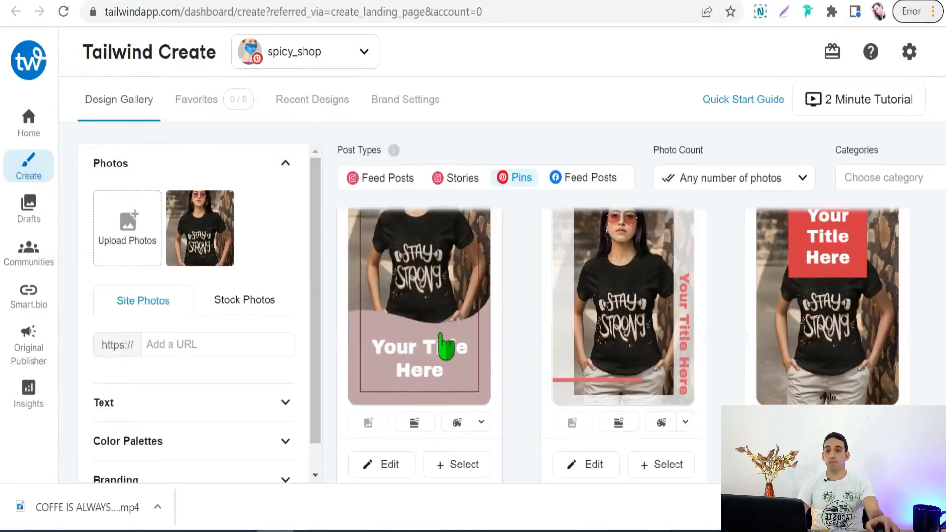
scroll(458, 345, up, 3)
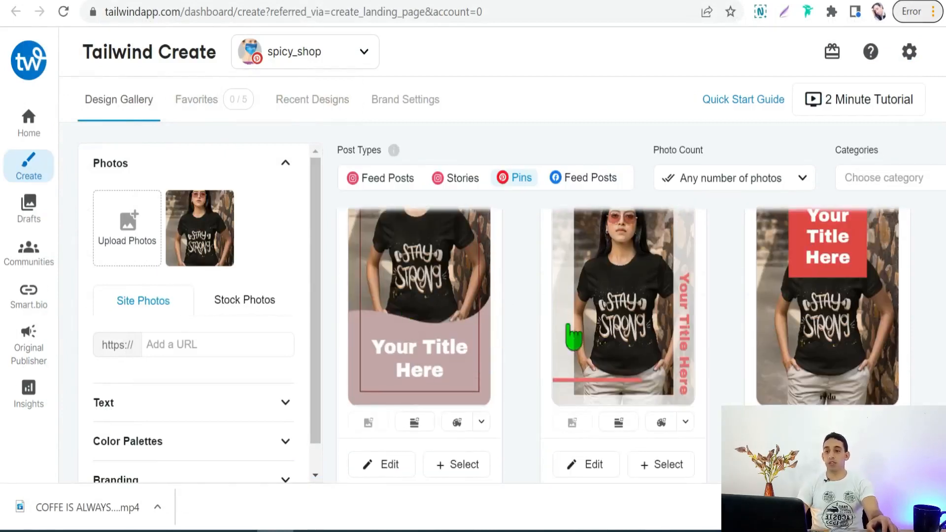
scroll(566, 305, down, 6)
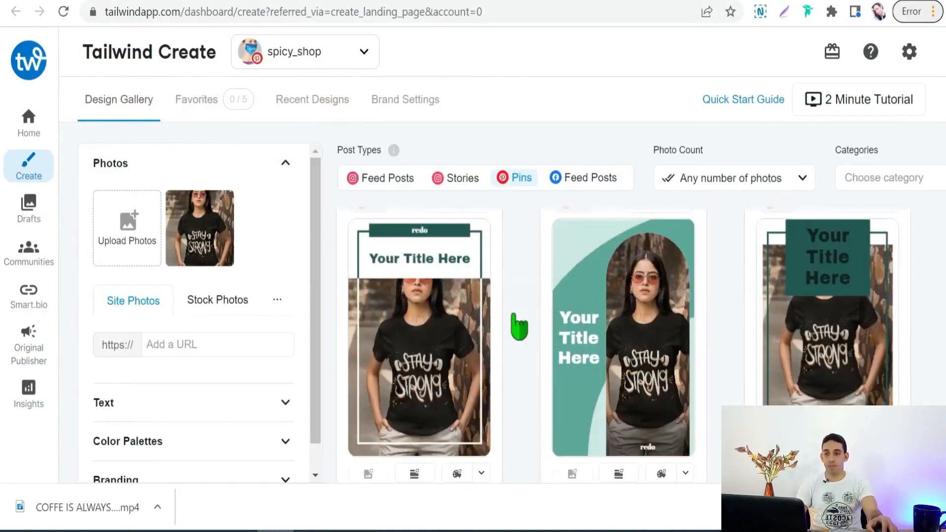
scroll(521, 323, down, 1)
scroll(607, 307, down, 2)
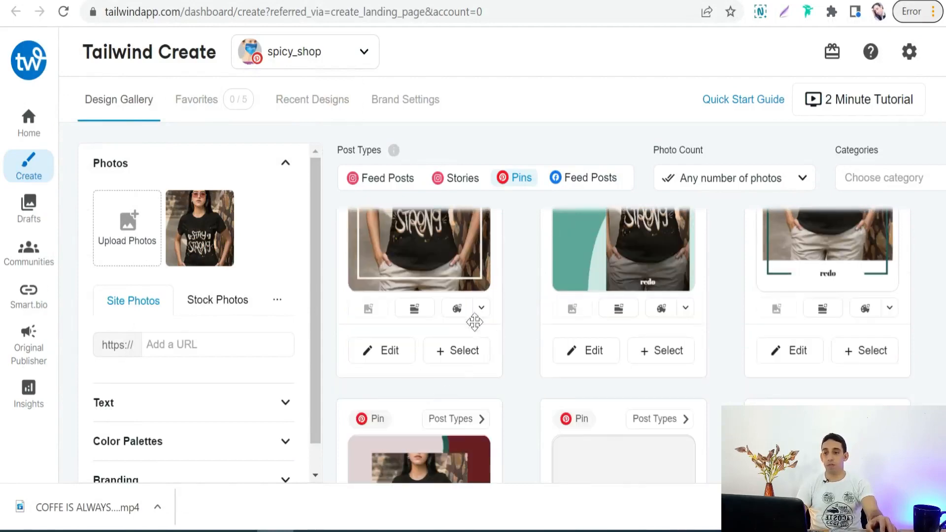
scroll(574, 342, down, 9)
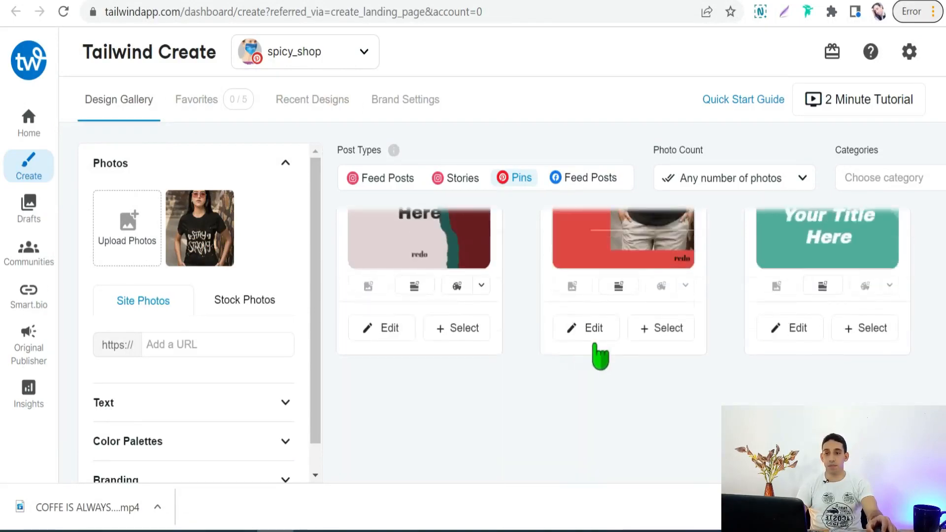
scroll(559, 358, up, 4)
scroll(559, 358, up, 2)
scroll(540, 363, down, 2)
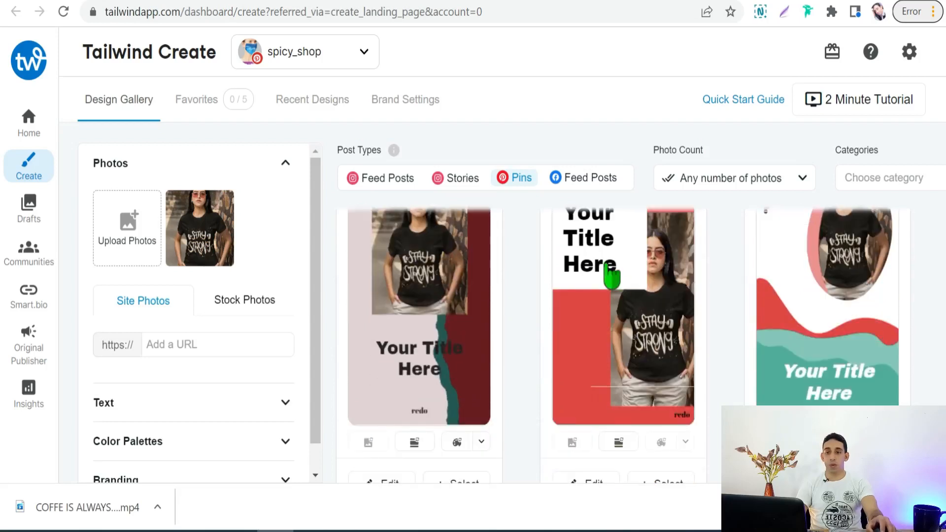
scroll(436, 342, down, 2)
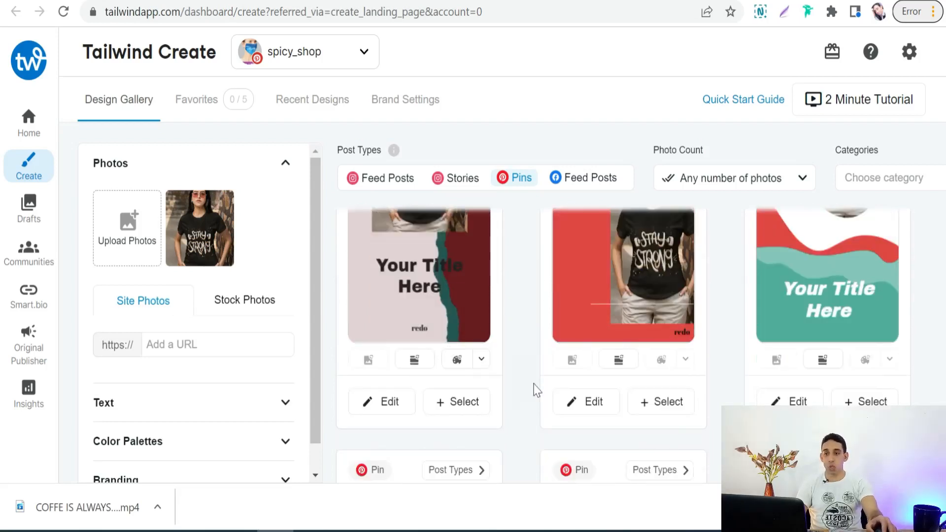
scroll(537, 390, down, 5)
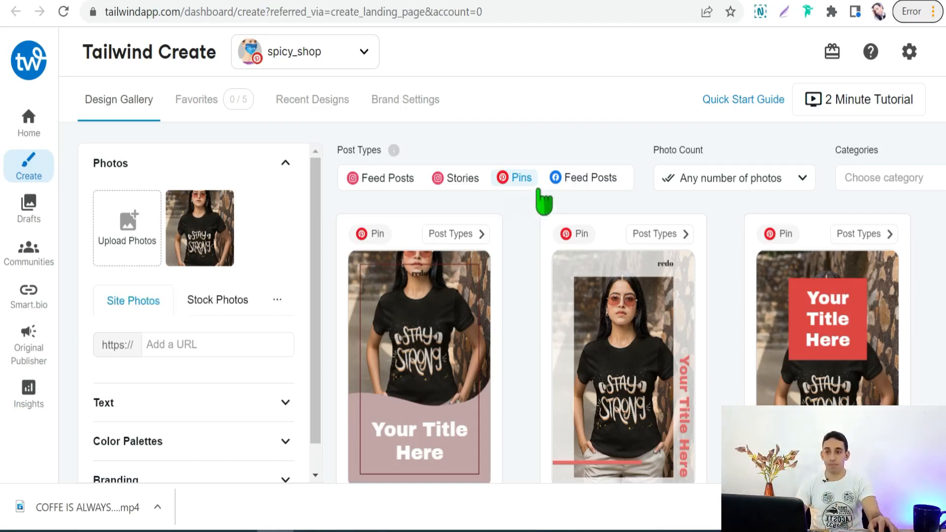
Step: Set the title text of the pin designs to "stay strong" and check which additional text types can be added
scroll(185, 397, down, 1)
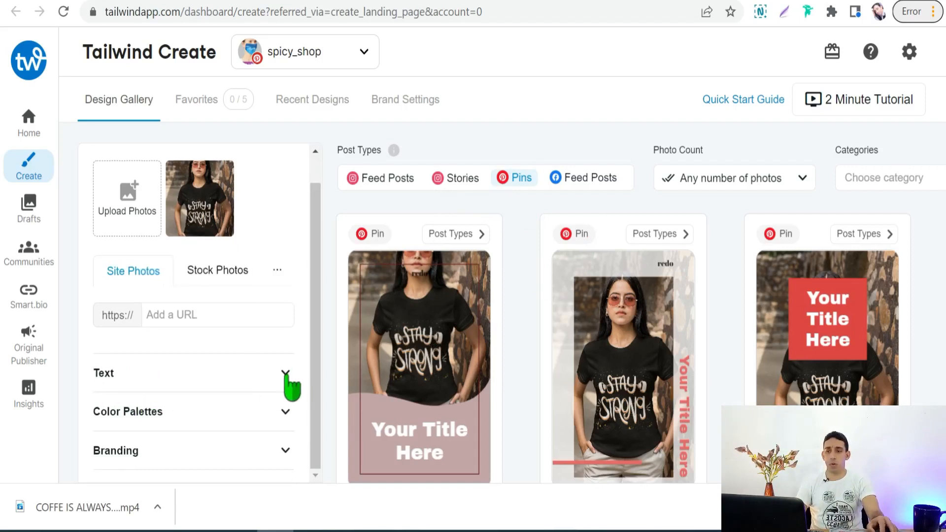
click(113, 374)
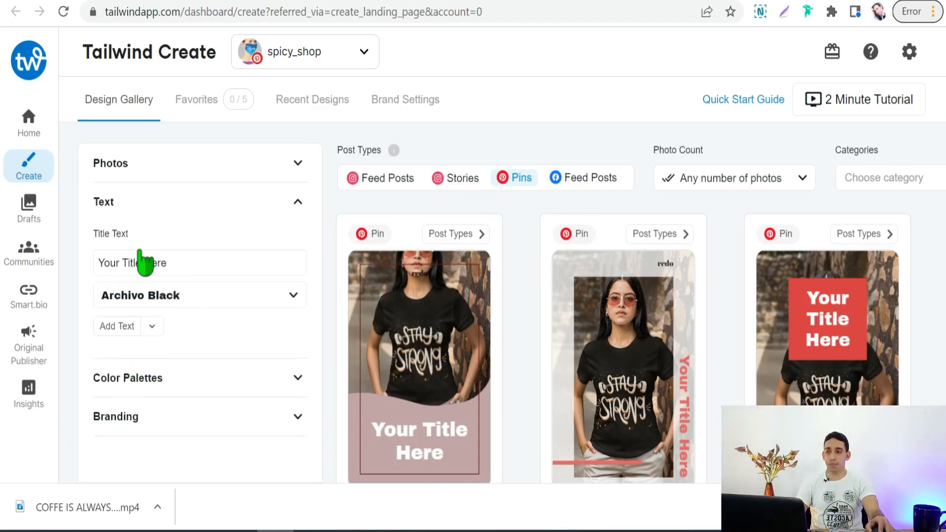
click(167, 262)
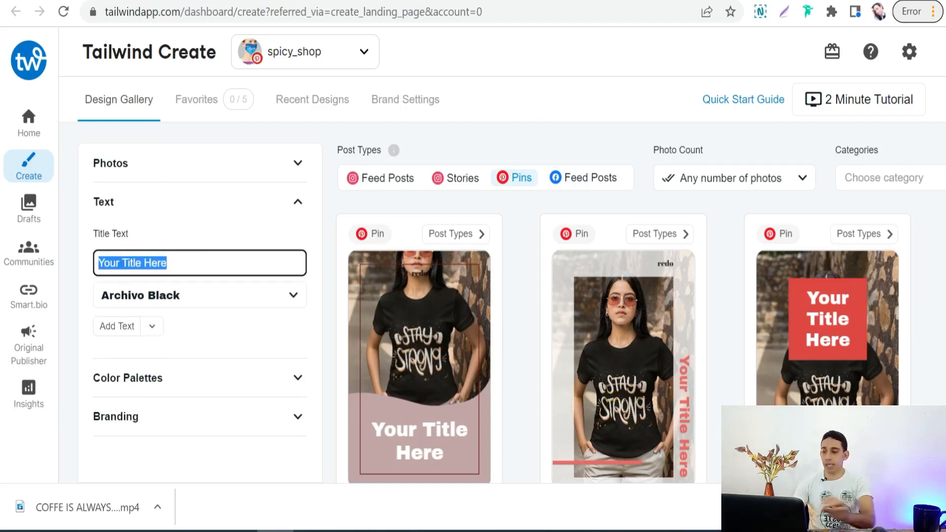
text(stay strong)
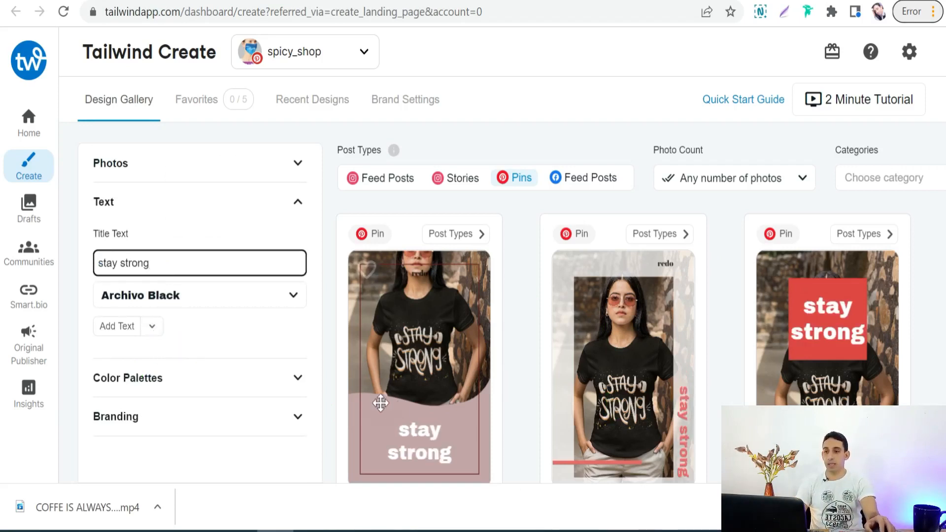
scroll(559, 365, down, 3)
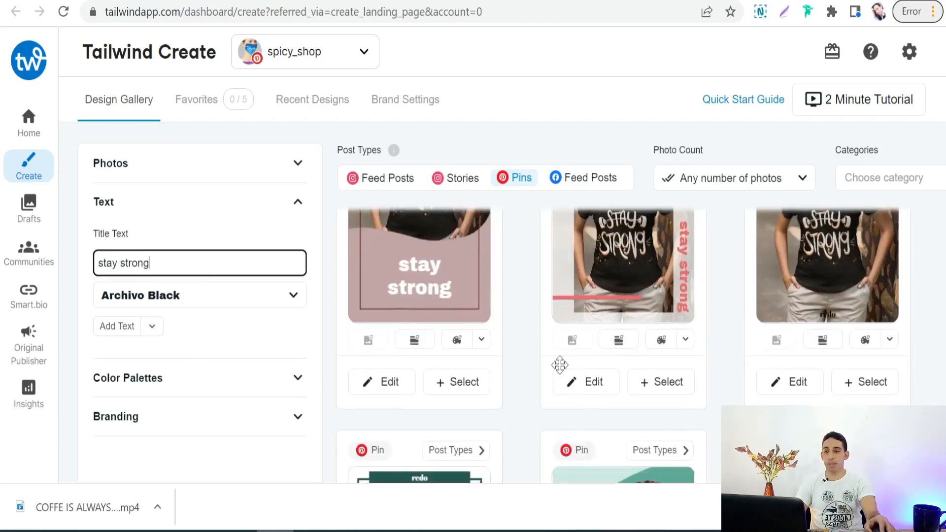
click(152, 327)
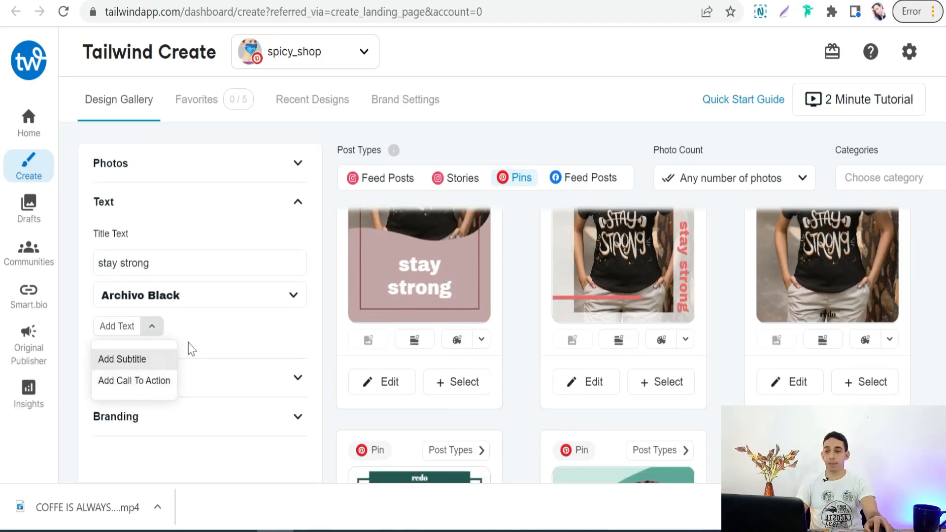
click(205, 348)
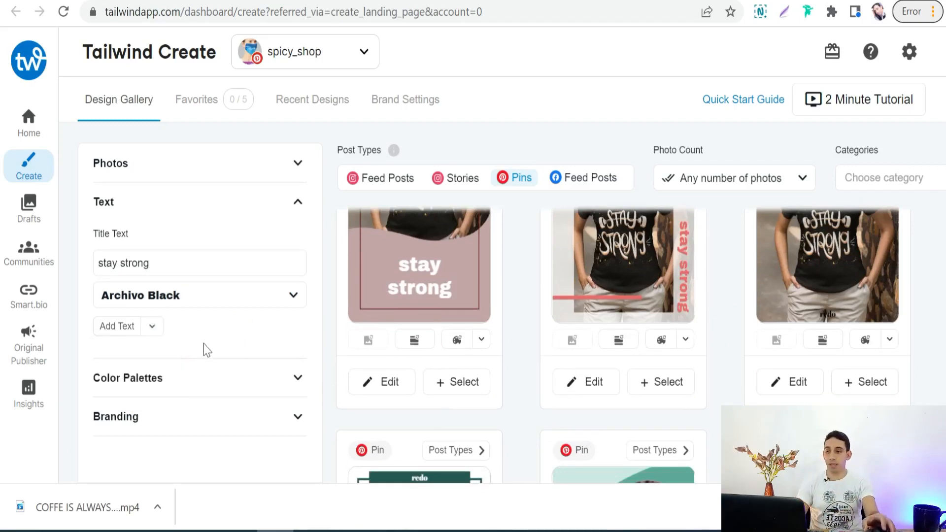
Step: Apply the Dreamhouse color palette from Vivid Dreams to the pin designs and dismiss the palette-saving tip
click(298, 378)
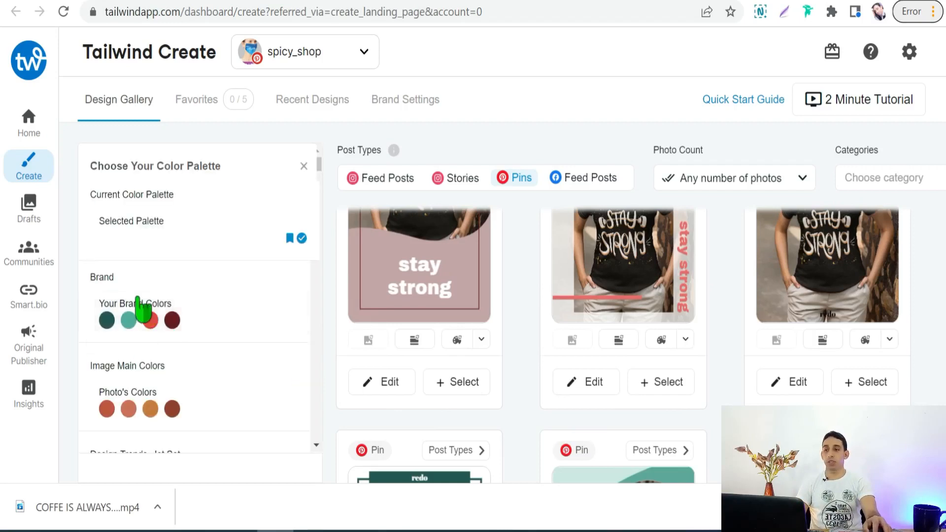
scroll(128, 386, down, 2)
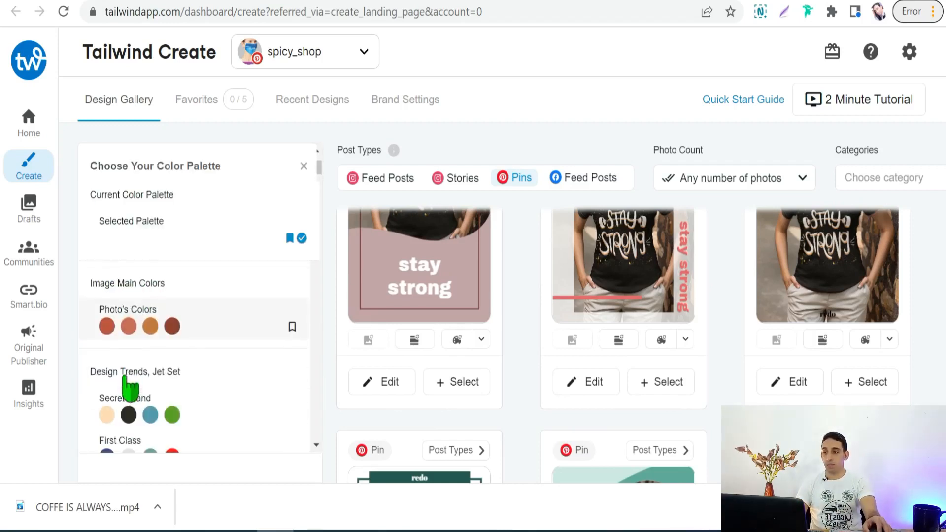
scroll(190, 350, down, 5)
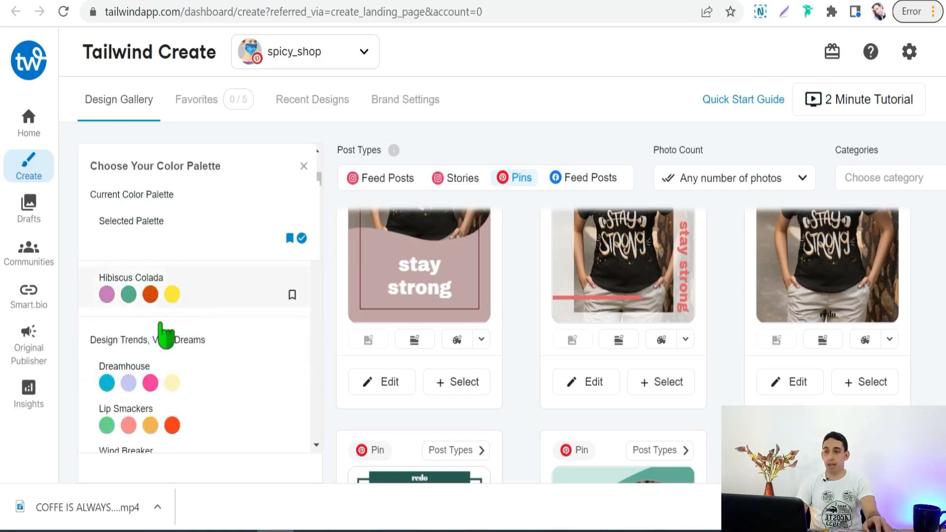
click(123, 381)
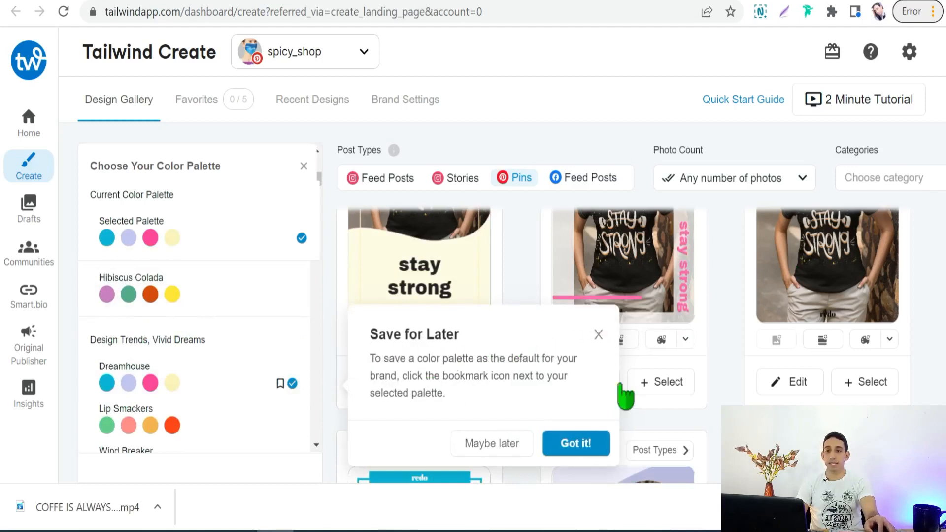
click(598, 334)
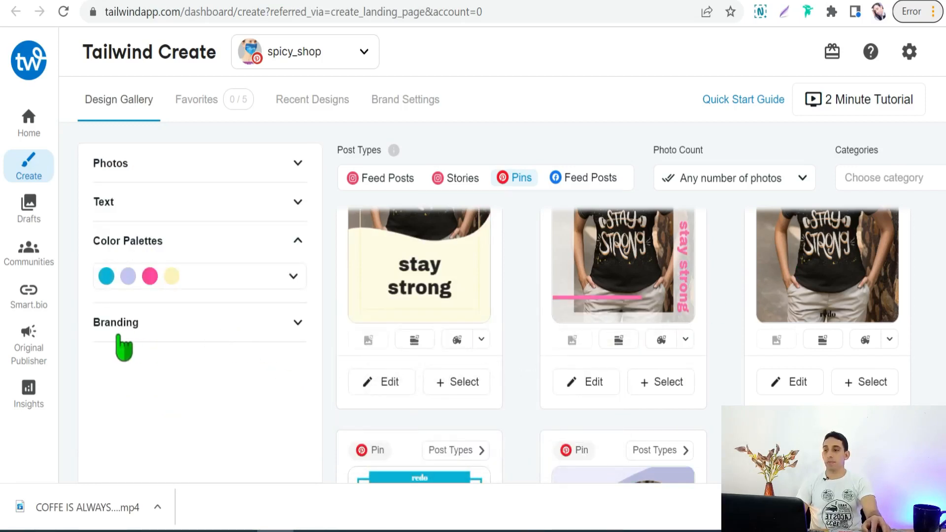
Step: Review the branding options for the designs, including brand name and logo, and dismiss the branding tip
click(298, 325)
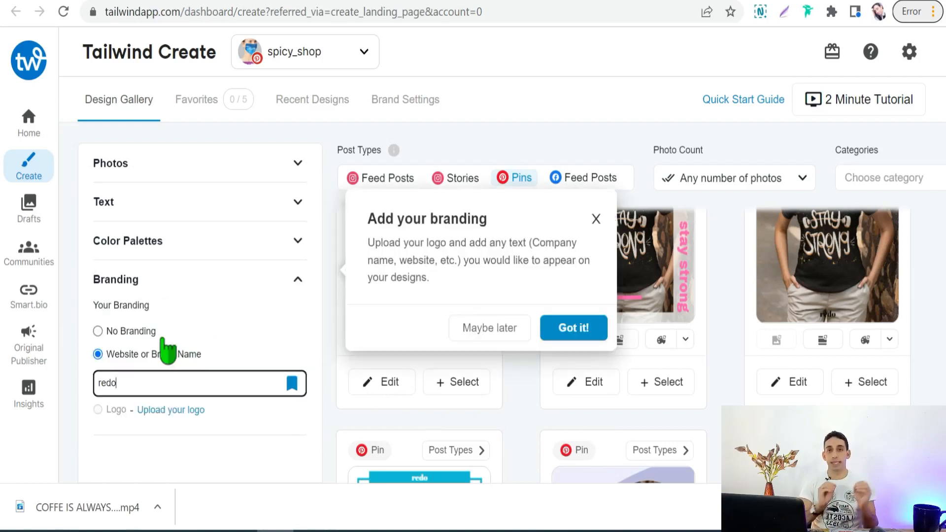
scroll(626, 357, down, 3)
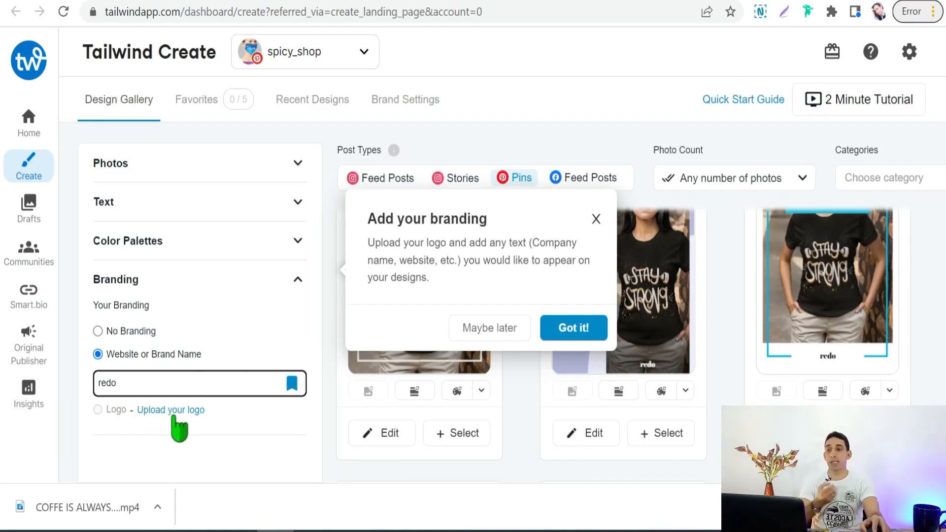
click(298, 279)
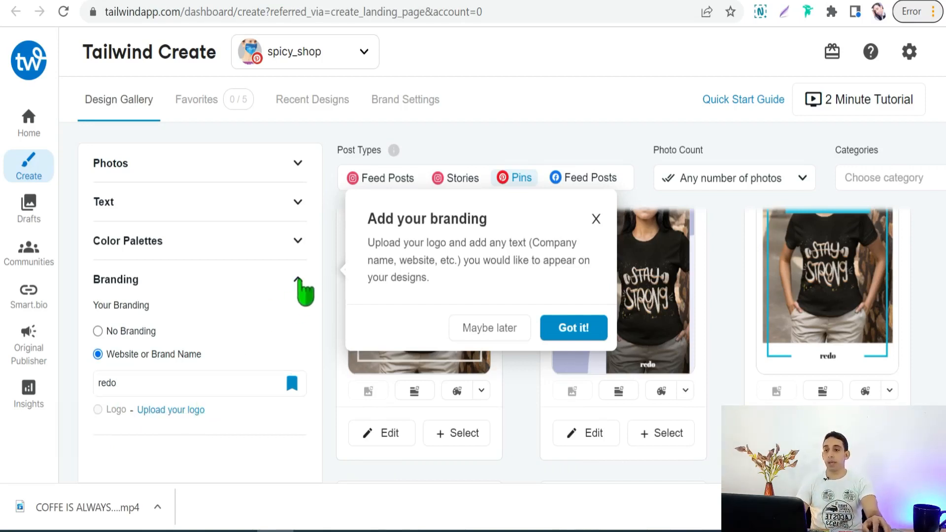
click(595, 219)
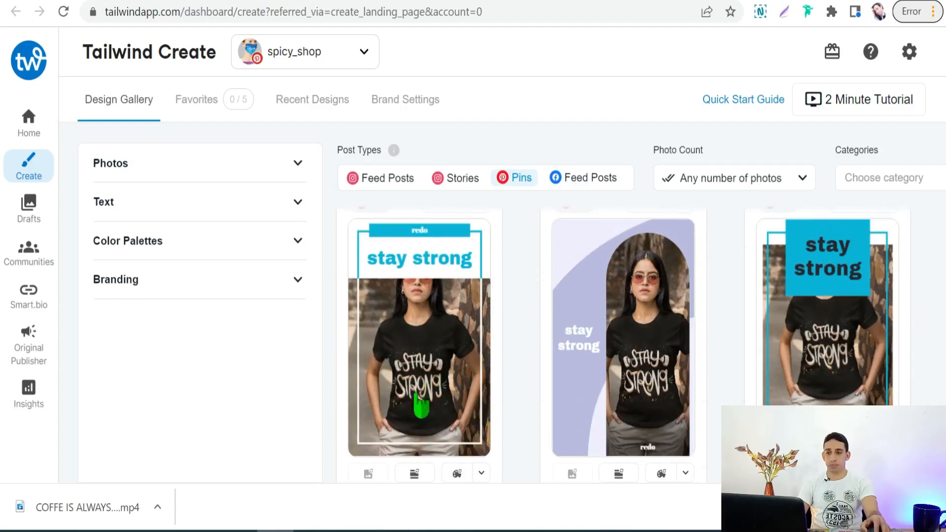
Step: Browse the recolored gallery and select four pin designs, including the light-blue one with the brush-stroke title
scroll(421, 414, down, 5)
scroll(394, 347, up, 2)
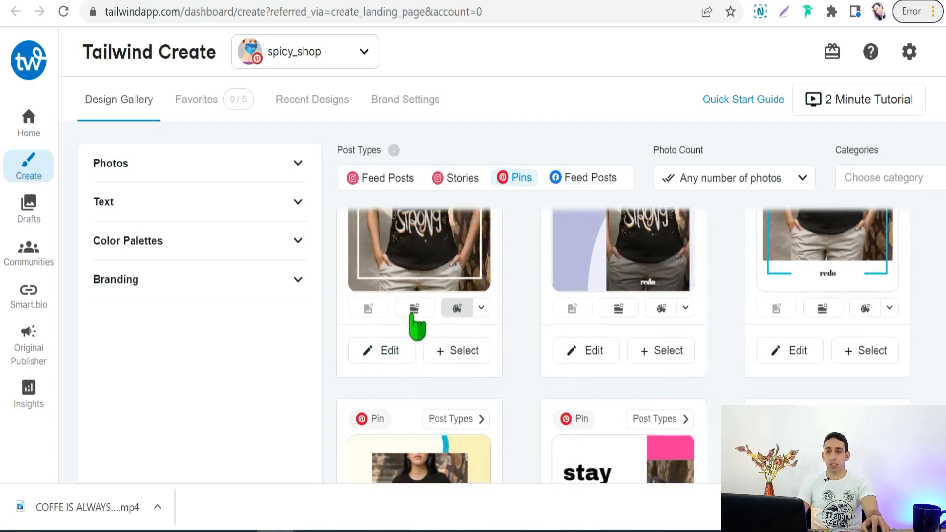
scroll(571, 352, up, 3)
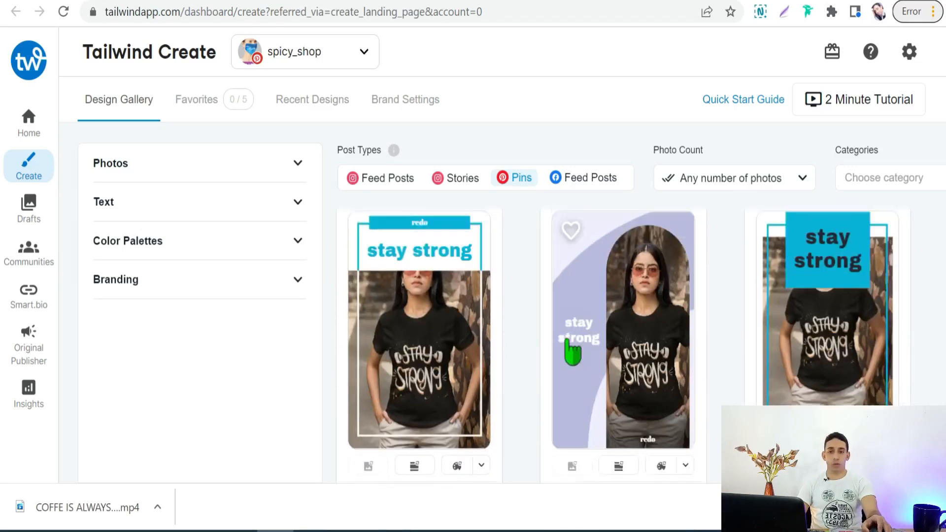
scroll(692, 327, down, 2)
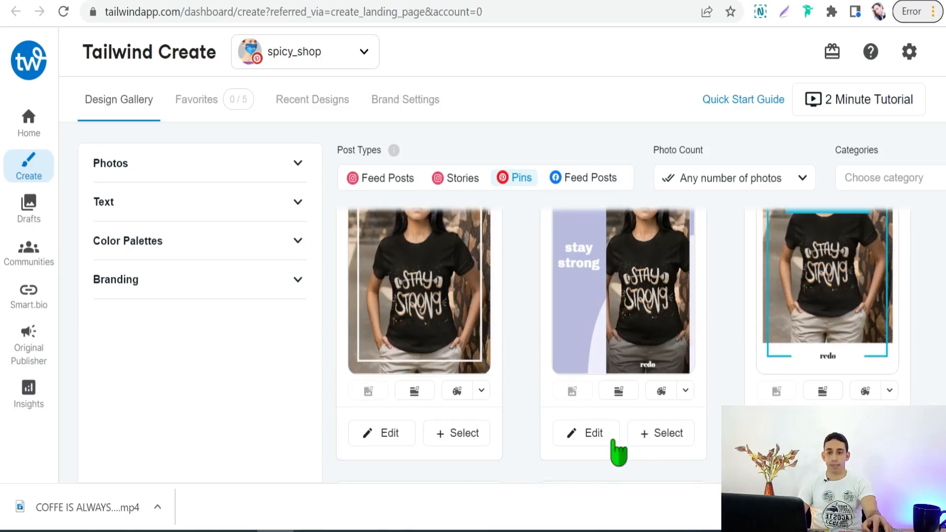
click(652, 433)
scroll(627, 429, down, 5)
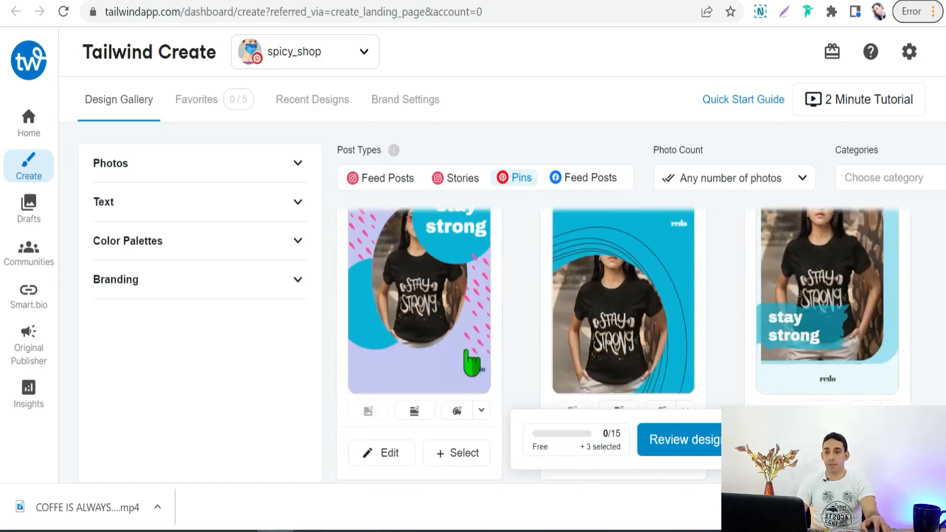
scroll(541, 354, down, 2)
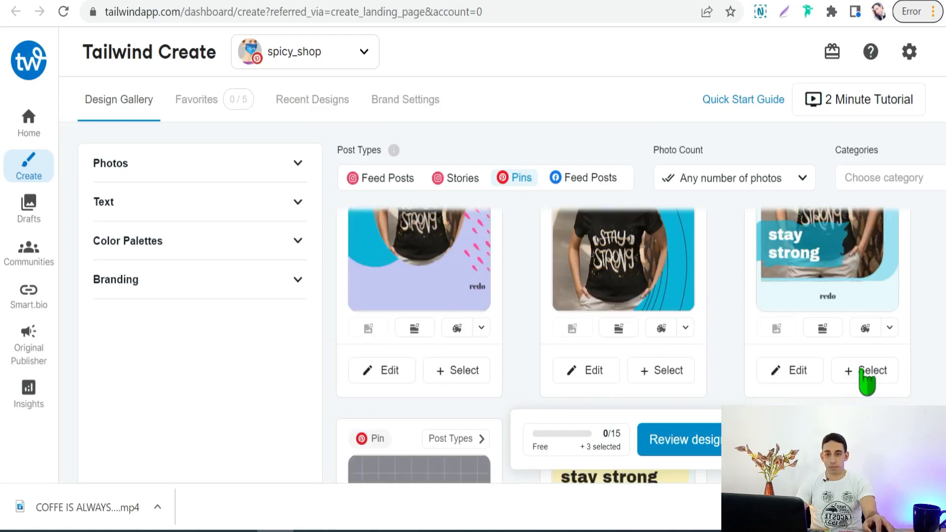
click(866, 375)
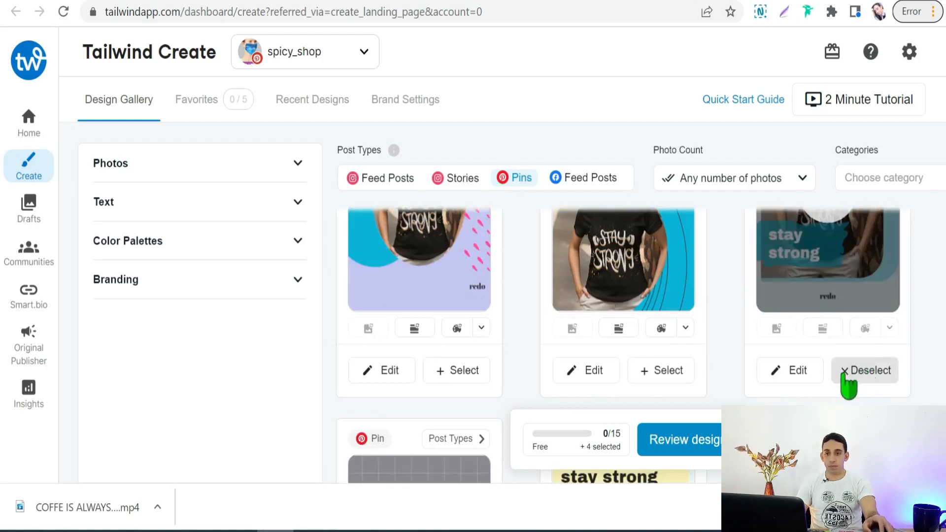
scroll(813, 394, down, 5)
Step: Open the selected designs for review, dismiss the Post Types introduction, and download them as Pins
click(686, 449)
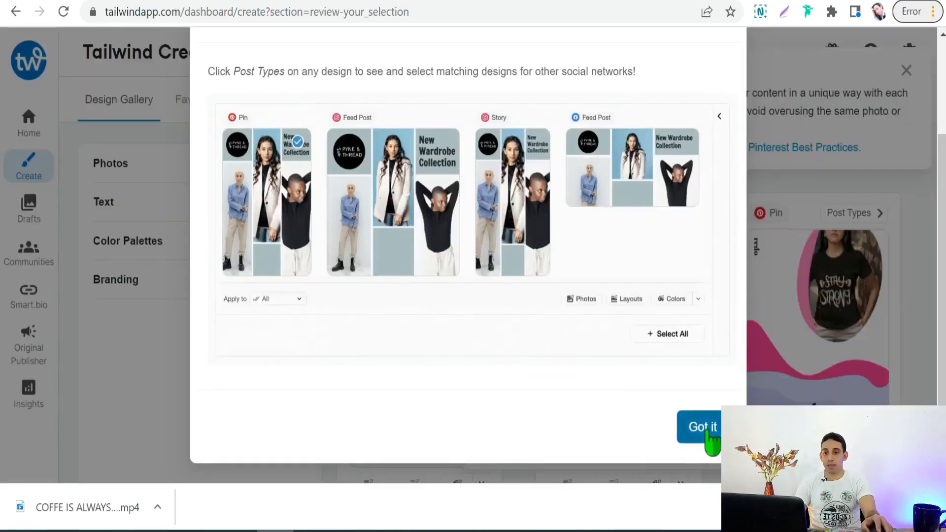
click(708, 434)
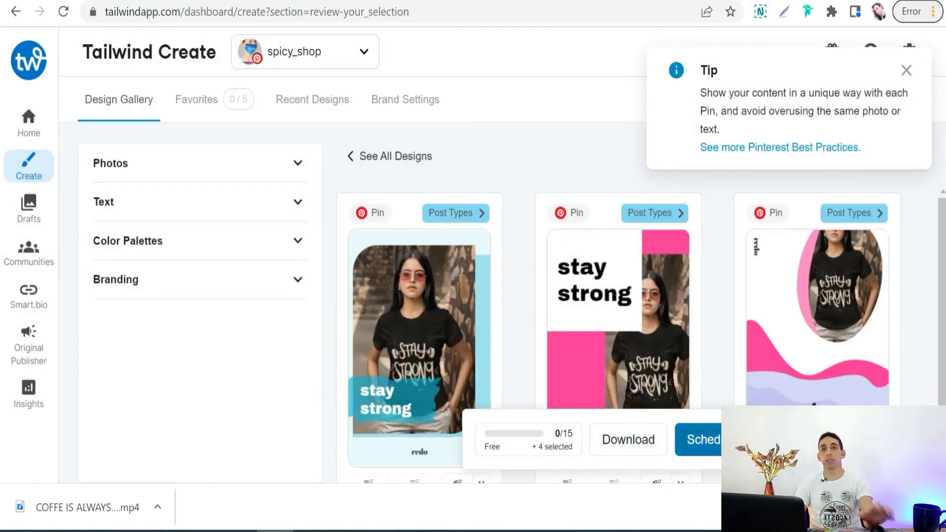
click(635, 442)
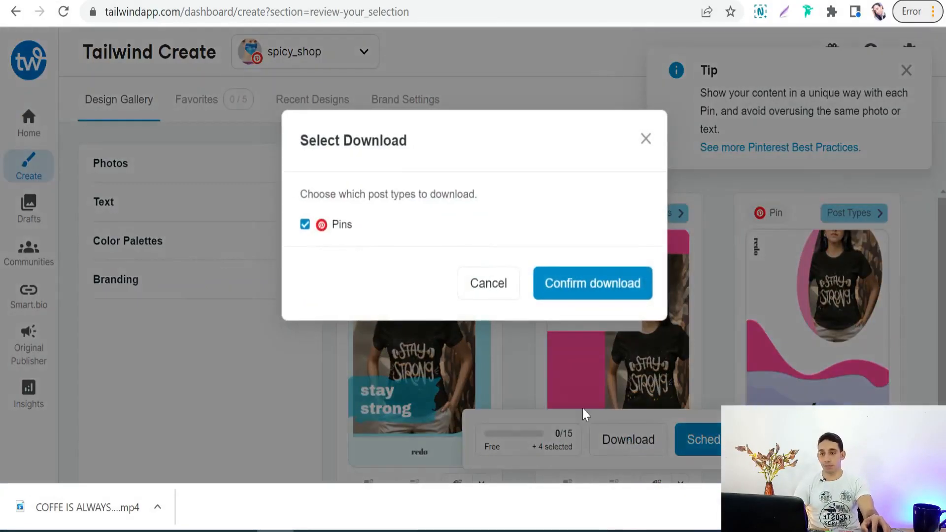
click(590, 289)
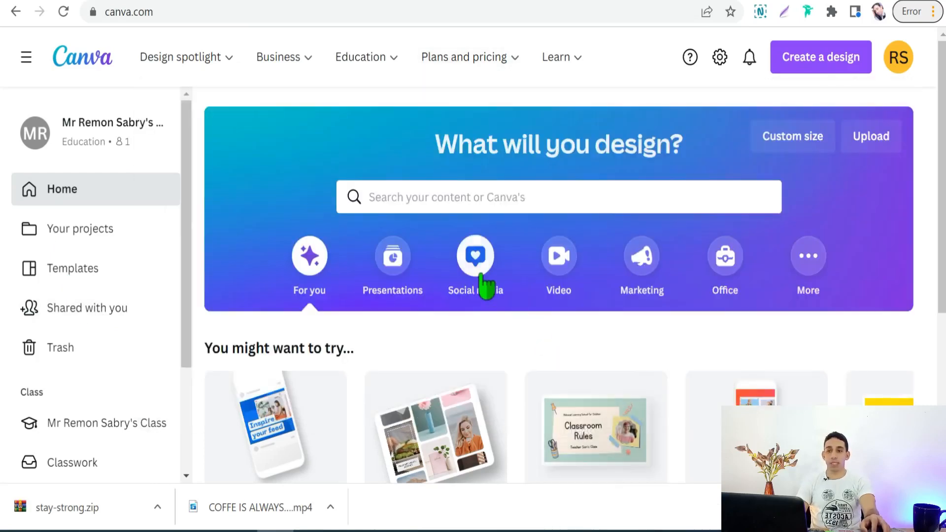
Step: Switch to Canva and start a social media Quick Create Collection using the Pinterest Pin format
click(484, 278)
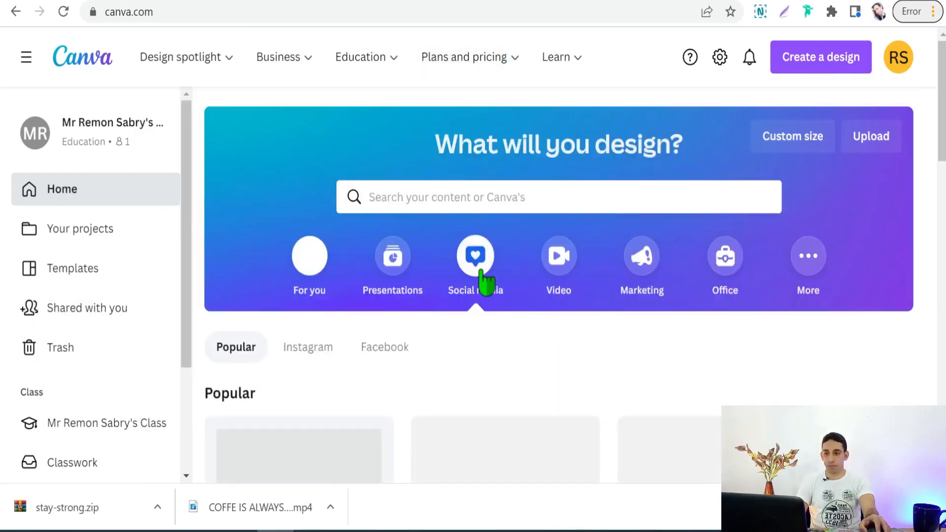
scroll(450, 276, down, 2)
scroll(450, 276, down, 2)
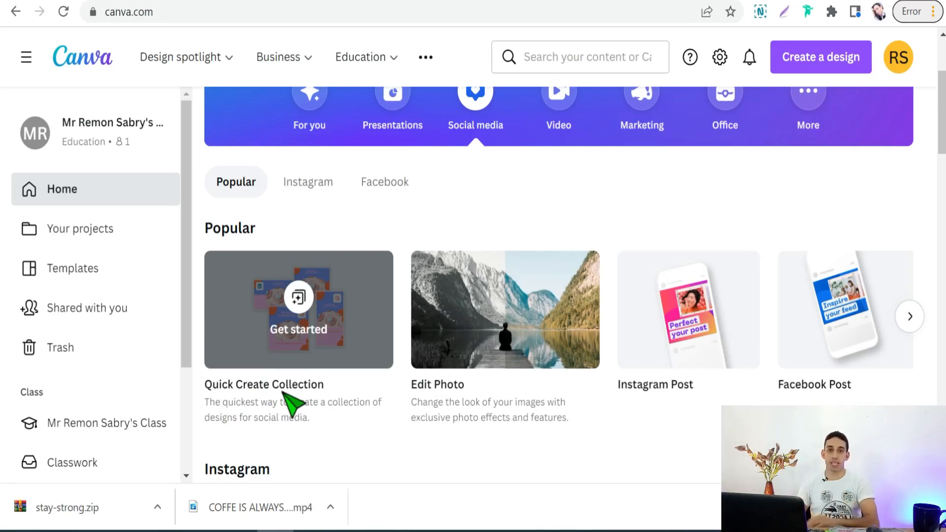
click(328, 329)
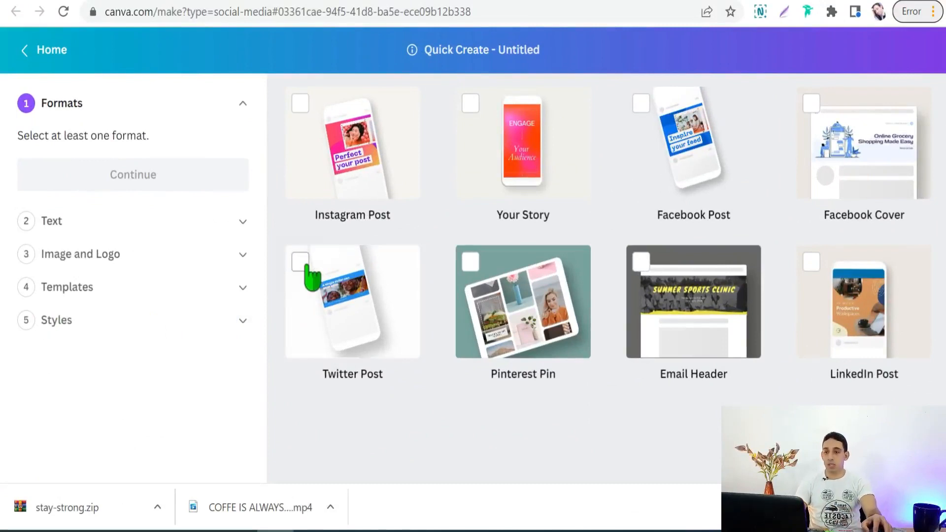
click(471, 266)
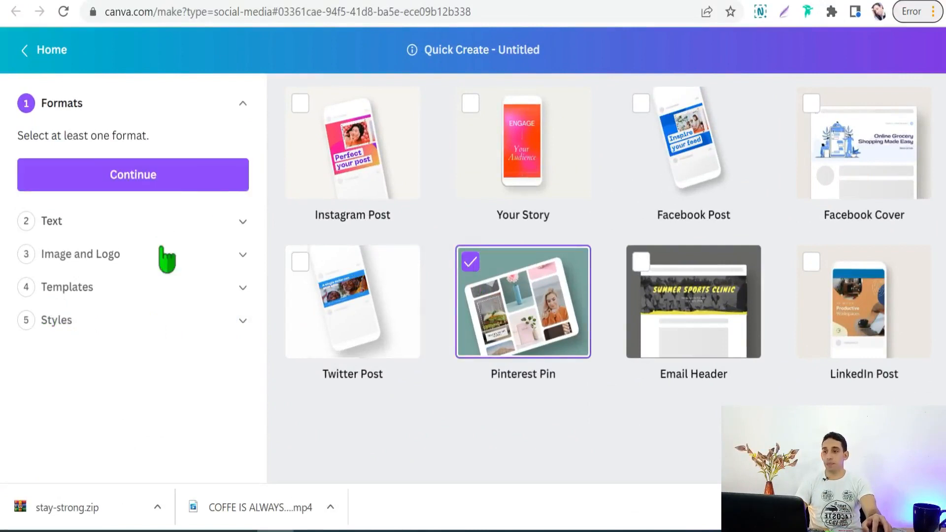
click(135, 186)
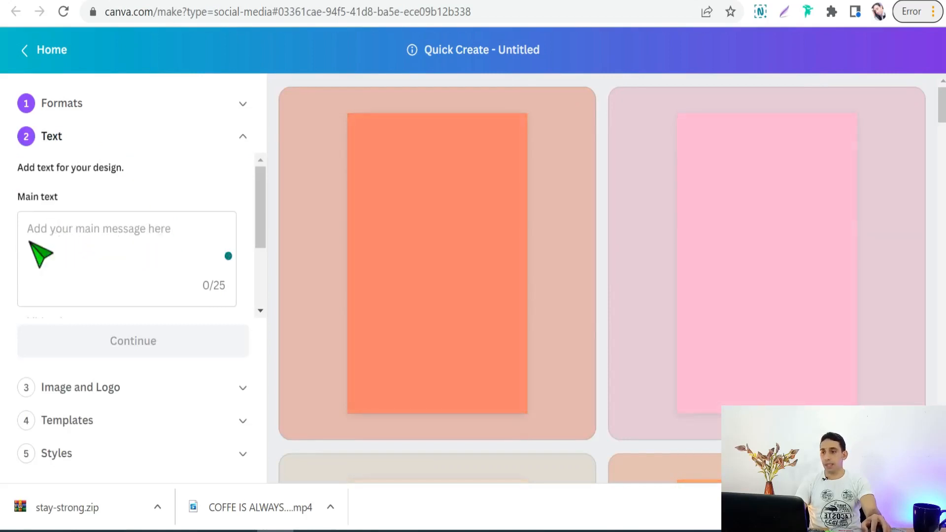
Step: Enter "stay strong" as the main text of the Quick Create design and continue past the text stage
click(79, 234)
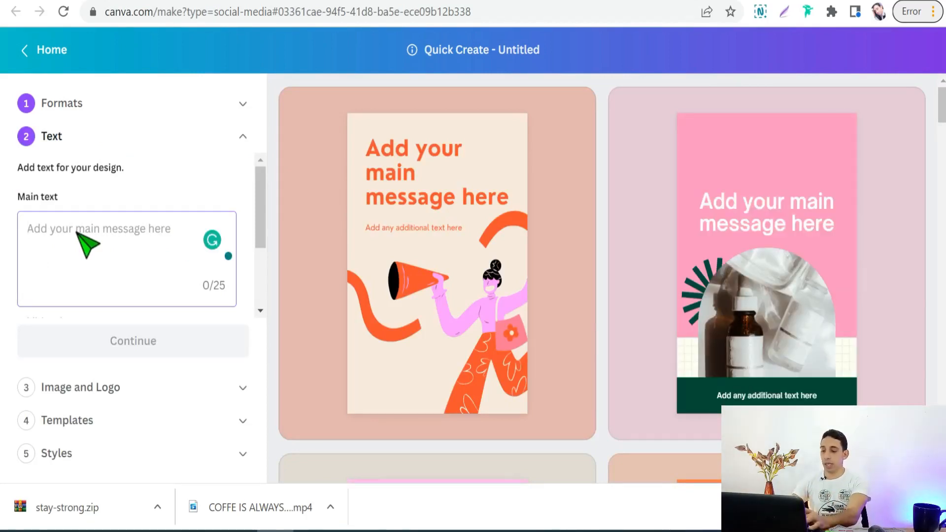
text(co)
key(BackSpace)
key(BackSpace)
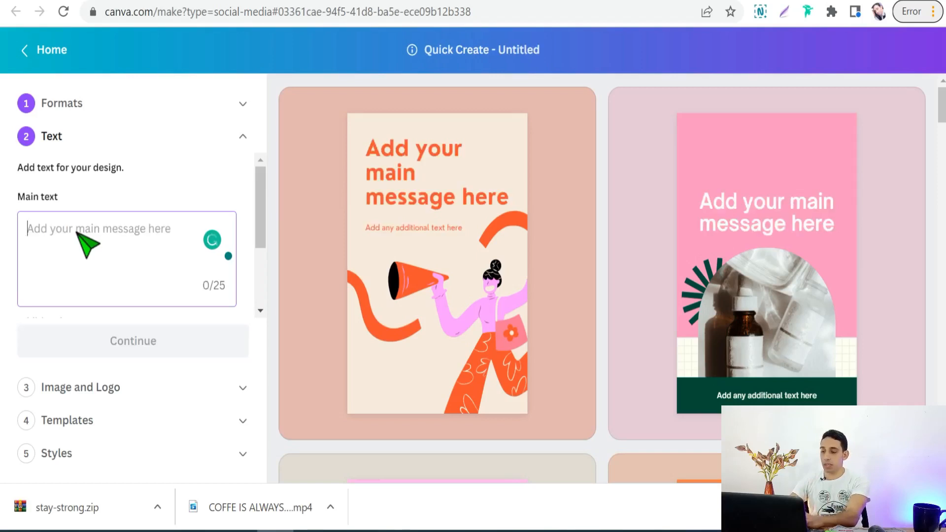
text(stay stro)
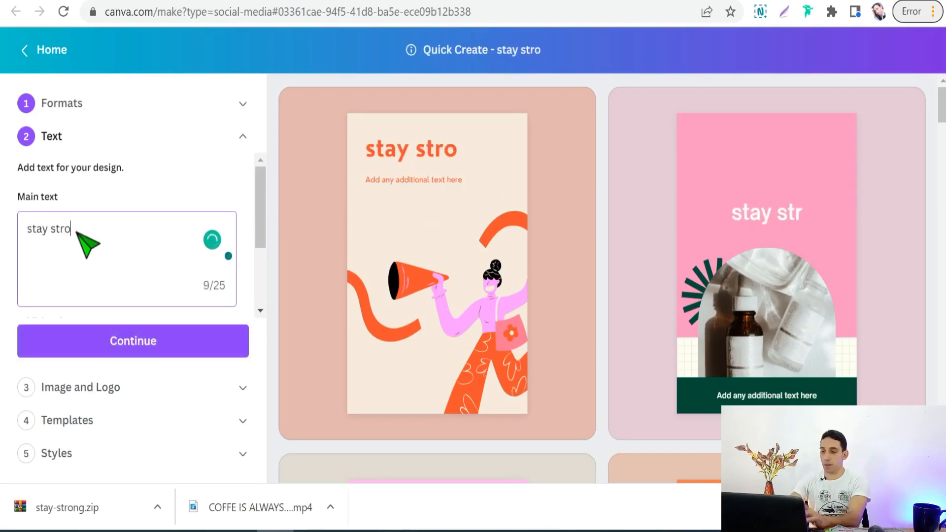
text(ng)
click(166, 347)
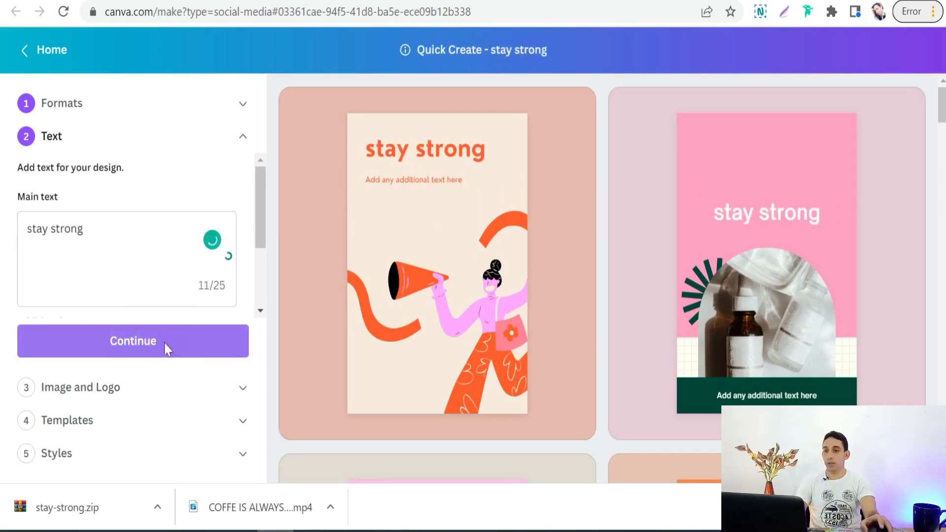
Step: Upload the basic T-shirt mockup of the serious woman with sunglasses as the Quick Create image and continue without a logo
scroll(148, 222, down, 3)
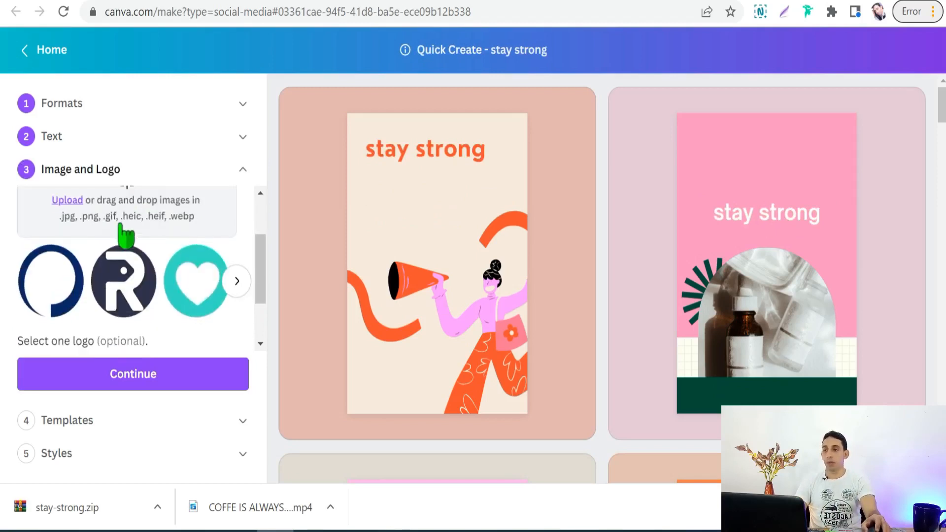
scroll(121, 246, up, 3)
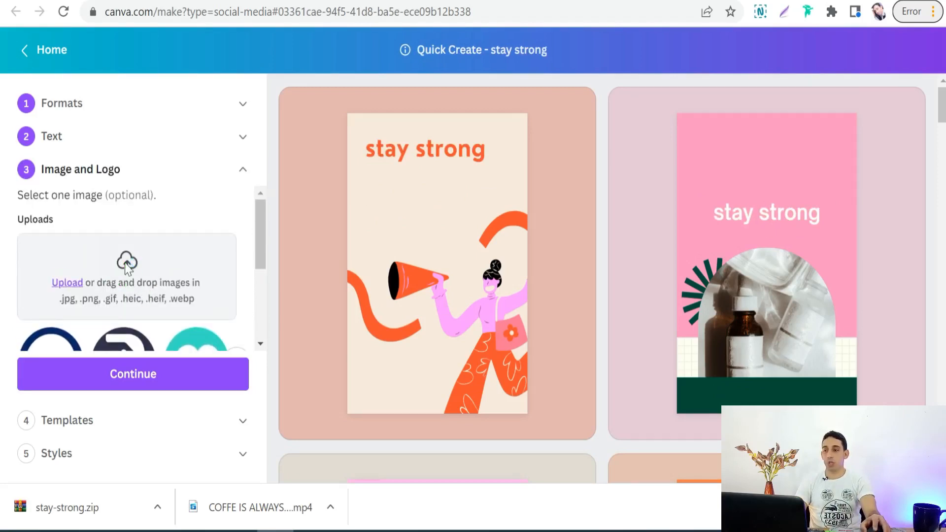
click(125, 262)
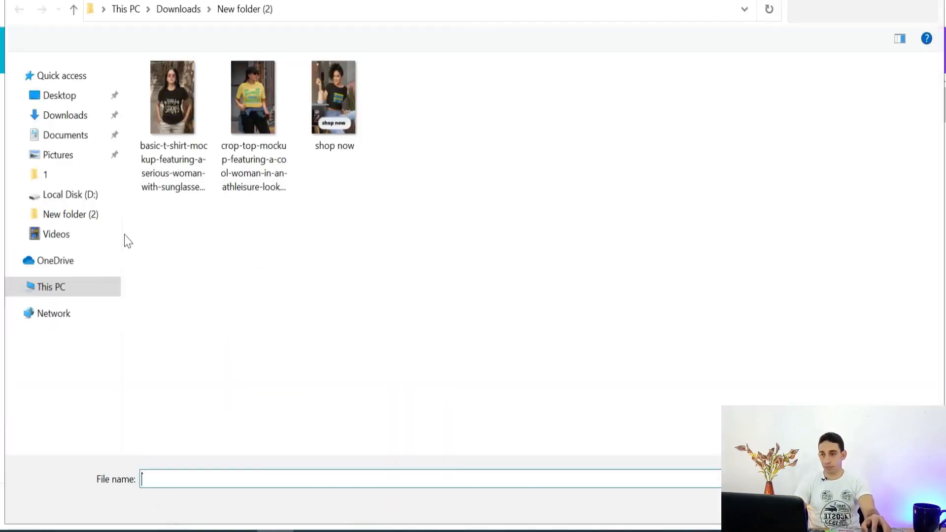
click(177, 118)
key(Return)
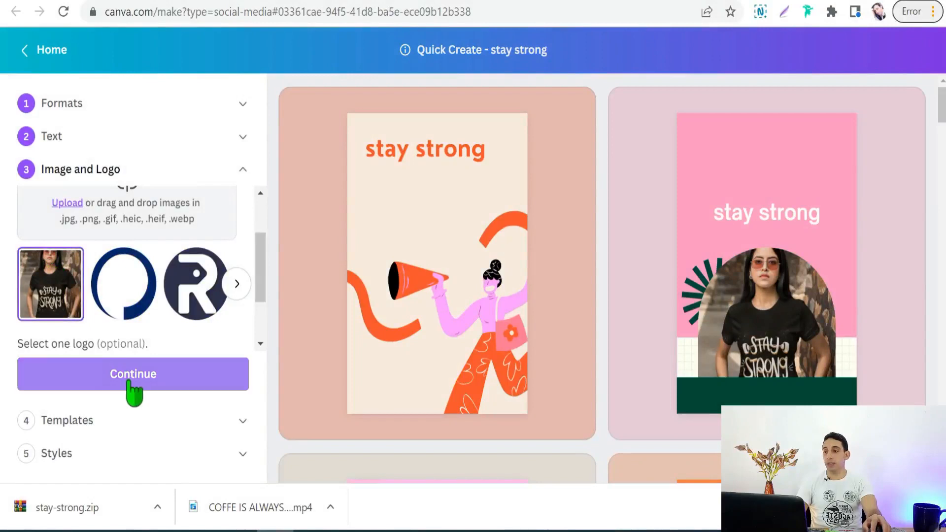
click(130, 385)
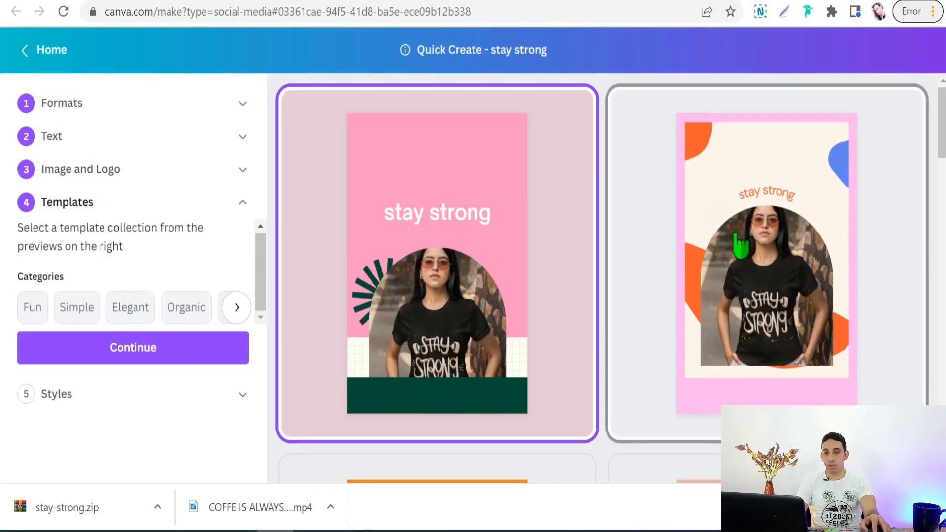
Step: Browse the template collections, choose the dark one with an oval photo and thin curved line, and continue to the styles stage
click(737, 242)
scroll(729, 252, down, 5)
scroll(591, 286, down, 6)
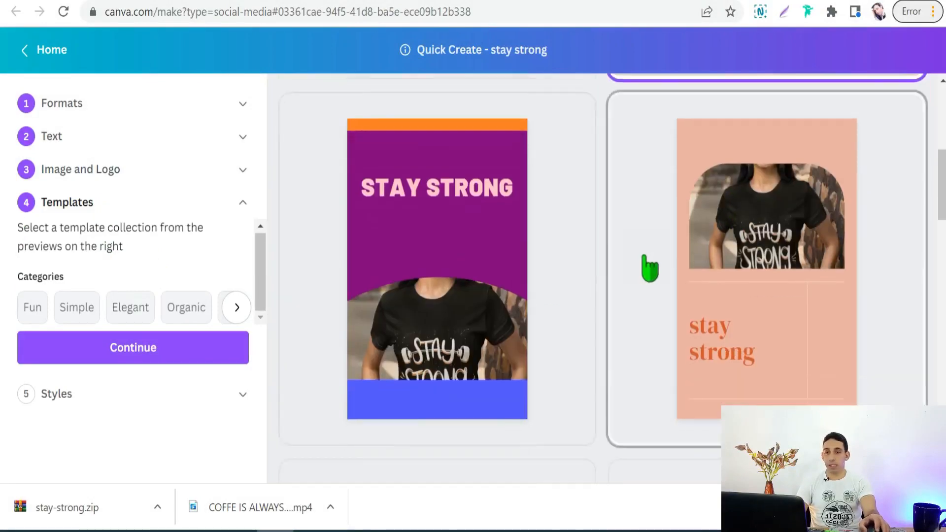
click(704, 266)
scroll(507, 283, up, 5)
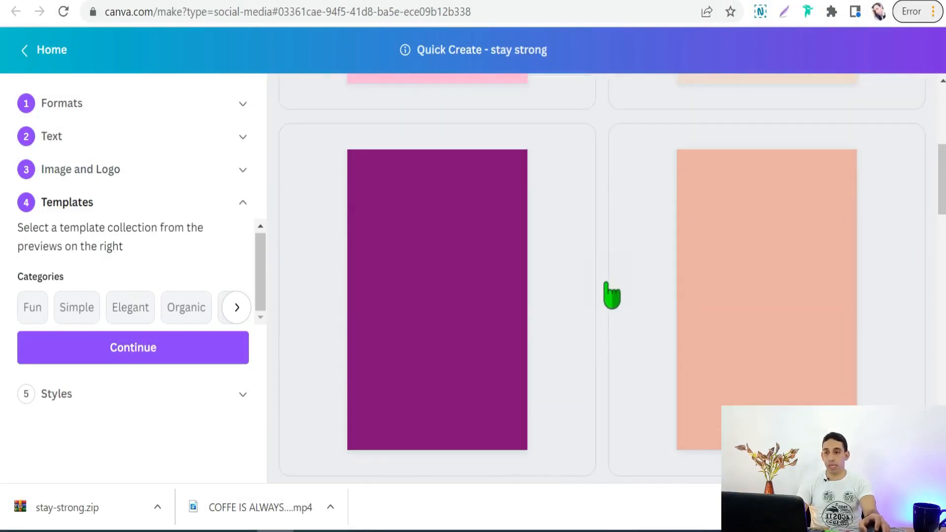
scroll(606, 283, down, 4)
click(138, 352)
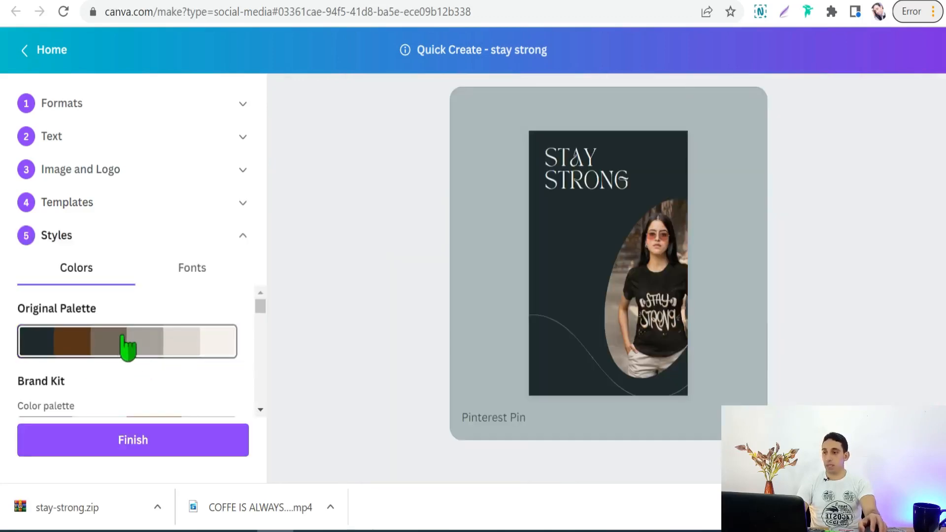
Step: Apply the Pumpkin Pie color palette, shuffle it to a red-orange background with cream title text, and finish the design
click(123, 340)
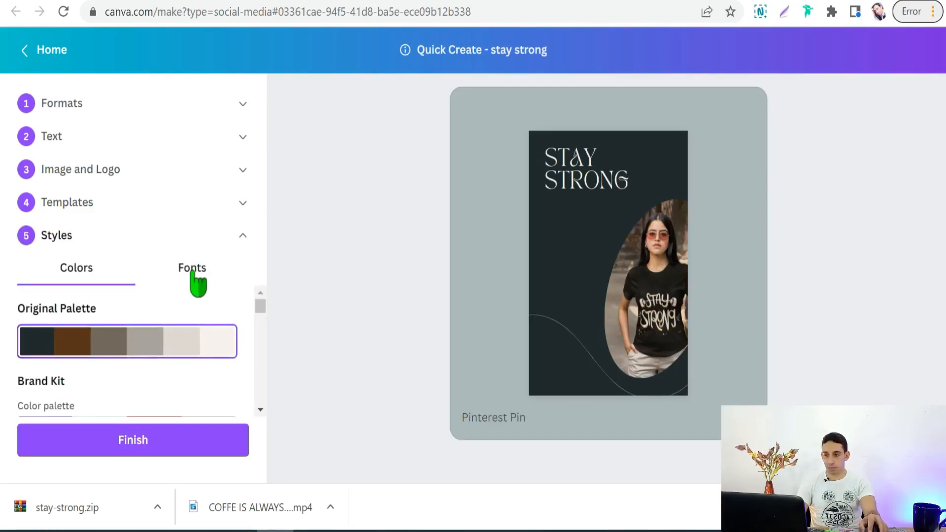
scroll(210, 327, down, 2)
scroll(91, 394, down, 6)
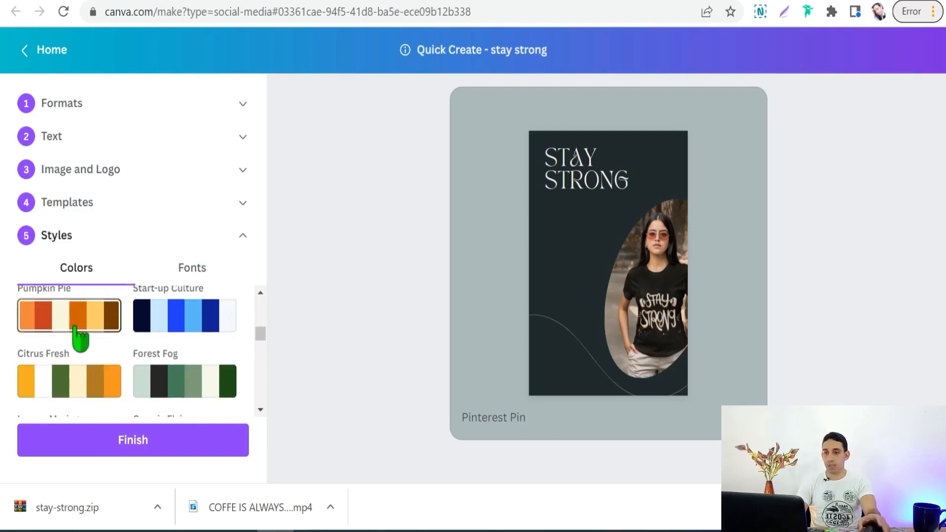
click(78, 332)
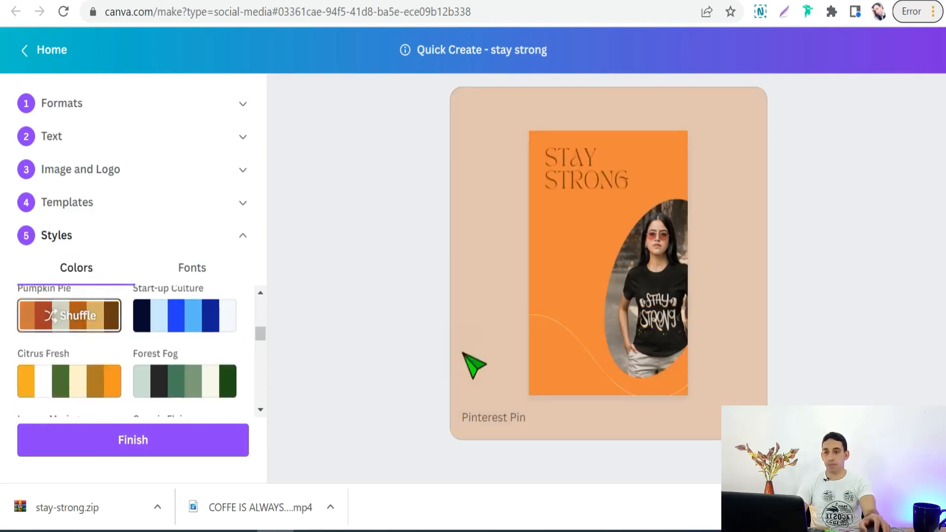
click(75, 316)
scroll(158, 327, up, 2)
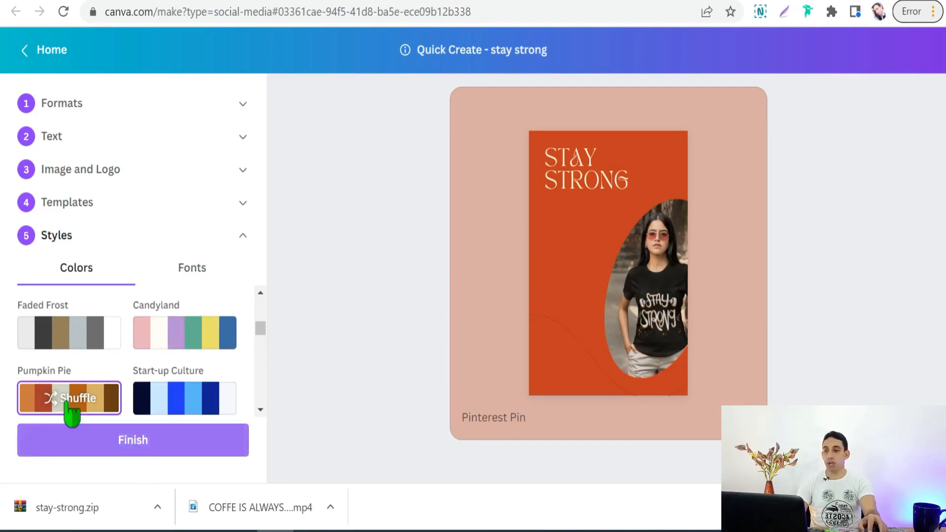
click(110, 446)
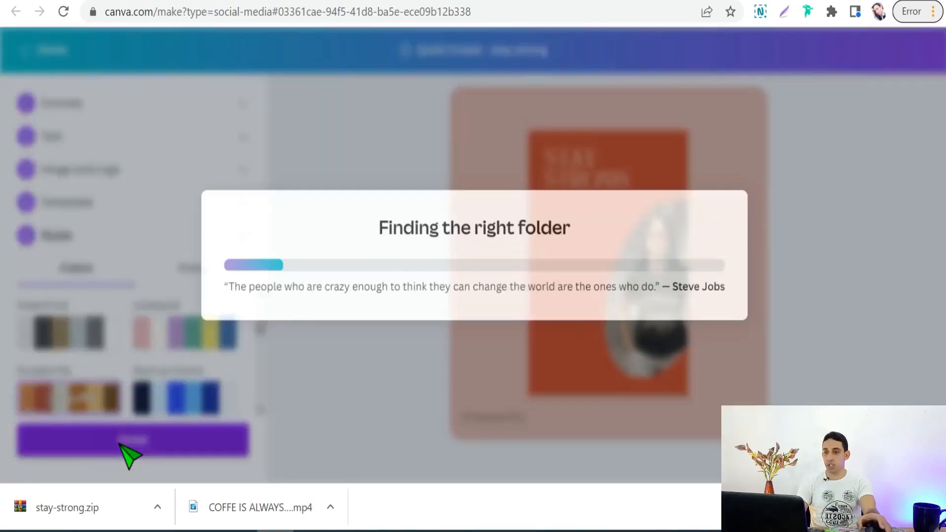